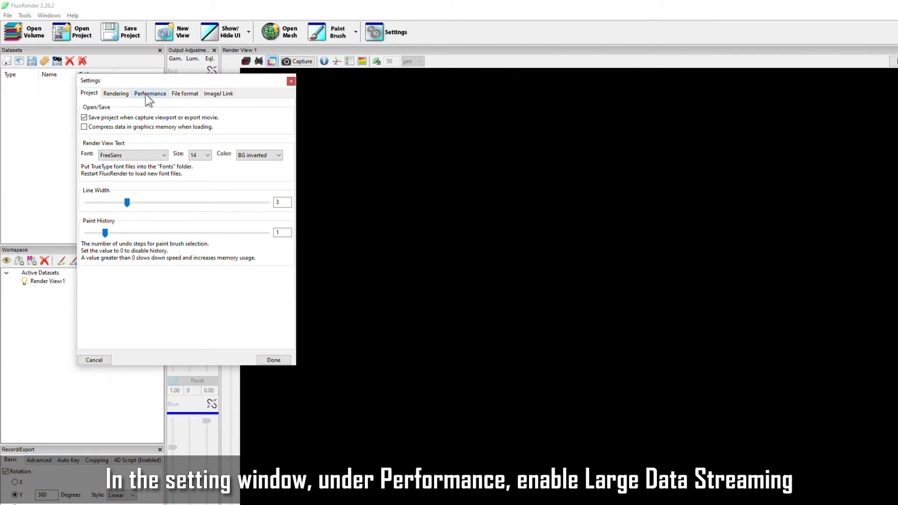
Enable streaming for large datasets in the performance settings, set the large data size to 0 MB, and apply the settings.
{"action": "left_click", "coordinate": [146, 94]}
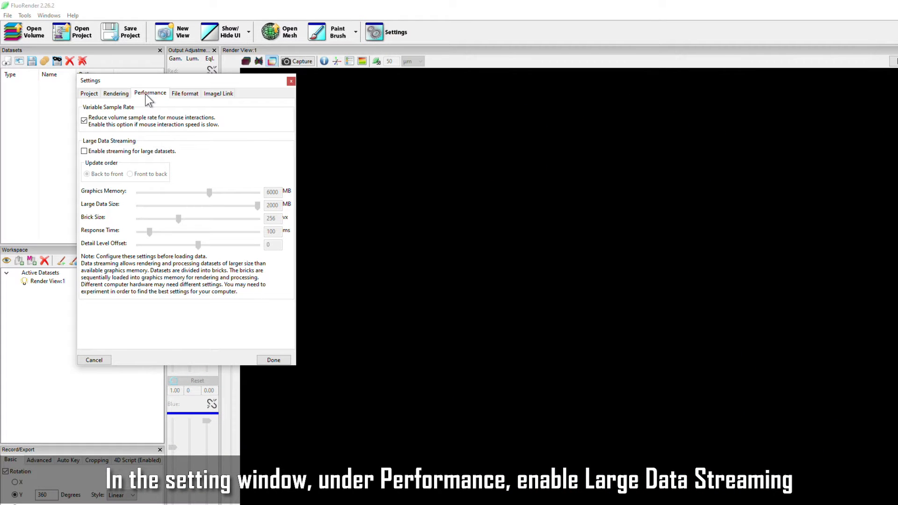
{"action": "left_click", "coordinate": [106, 151]}
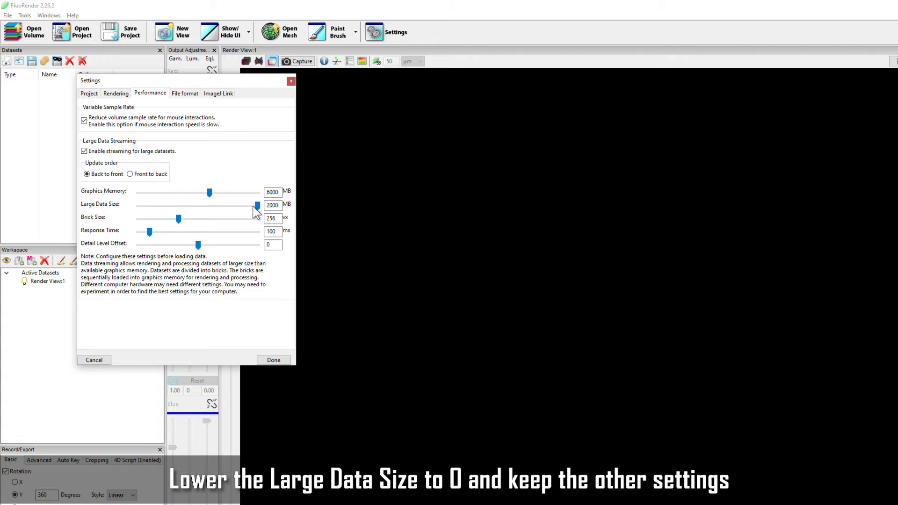
{"action": "left_click_drag", "start_coordinate": [169, 206], "coordinate": [115, 210]}
{"action": "left_click", "coordinate": [276, 360]}
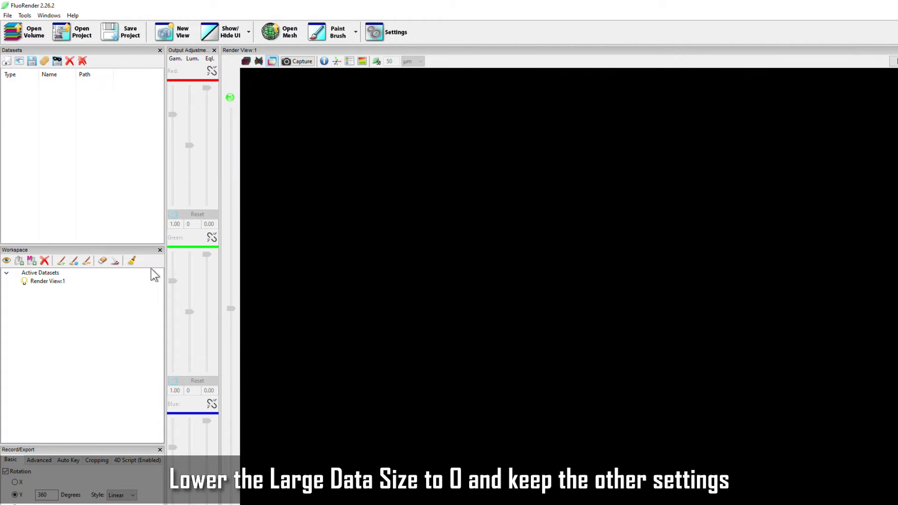
Load the volume file dots.tif from the Seg_test folder and open the Component Analyzer for it.
{"action": "left_click", "coordinate": [26, 35]}
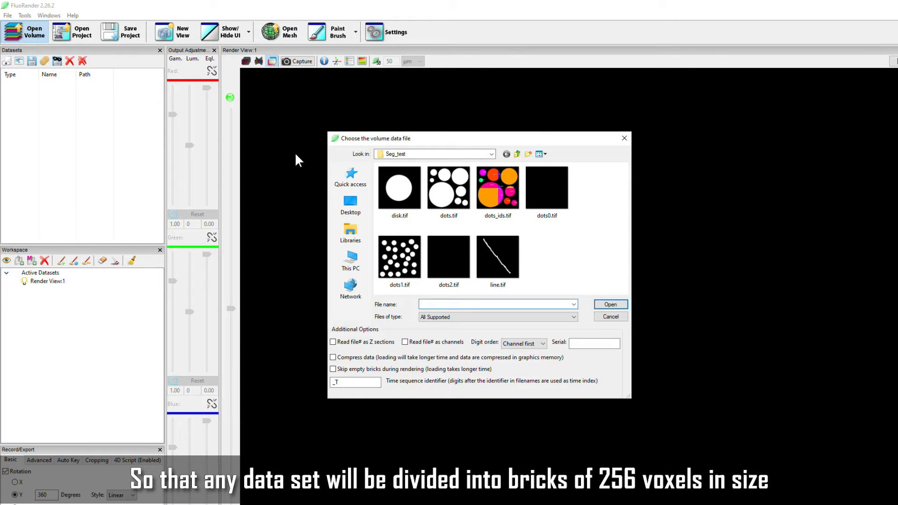
{"action": "double_click", "coordinate": [449, 190]}
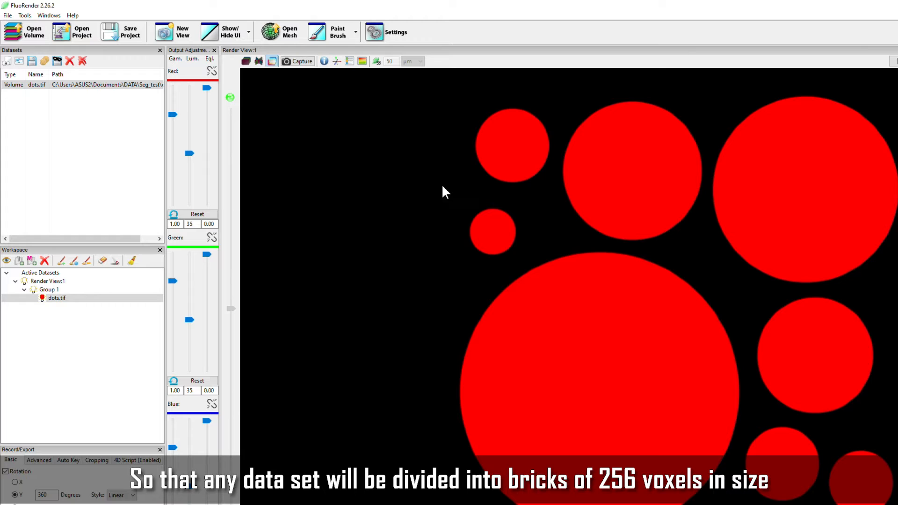
{"action": "left_click", "coordinate": [356, 32]}
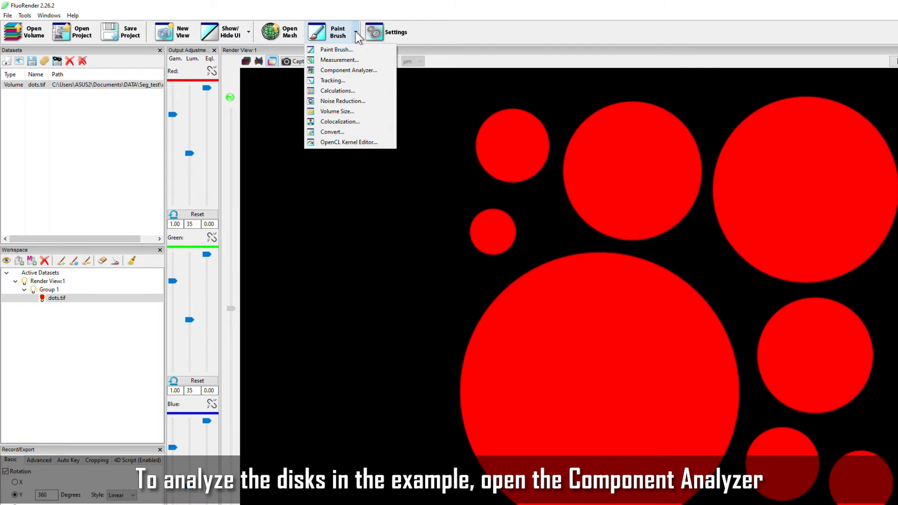
{"action": "left_click", "coordinate": [341, 70]}
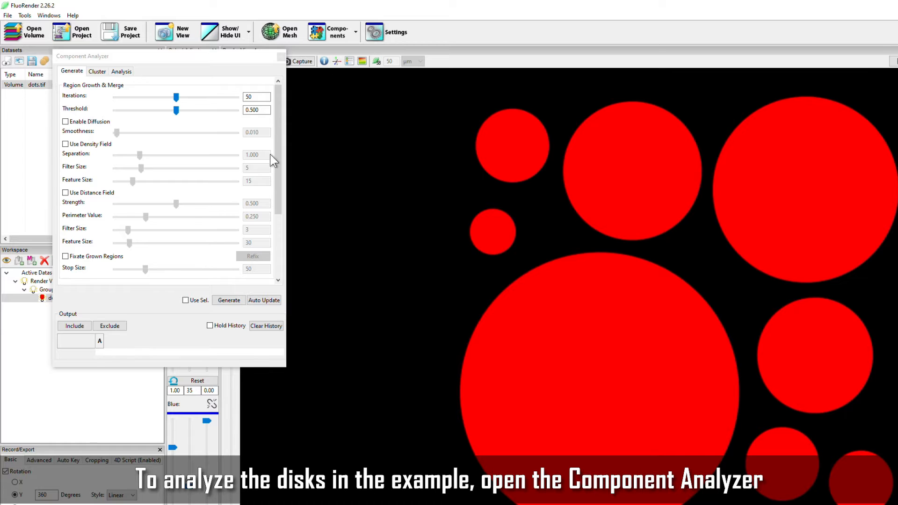
Generate components for the disks, and regenerate them with the iterations set to 150.
{"action": "left_click", "coordinate": [229, 301]}
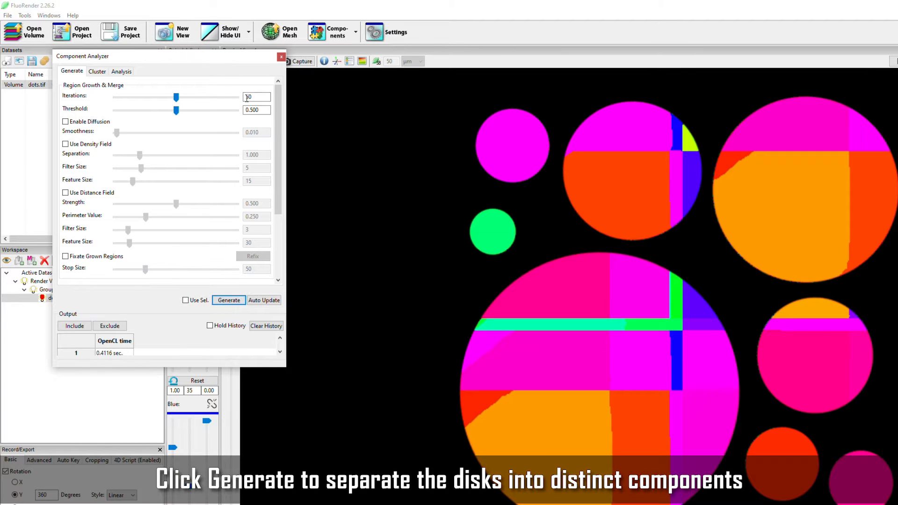
{"action": "left_click", "coordinate": [247, 97]}
{"action": "type", "text": "1"}
{"action": "left_click", "coordinate": [227, 302]}
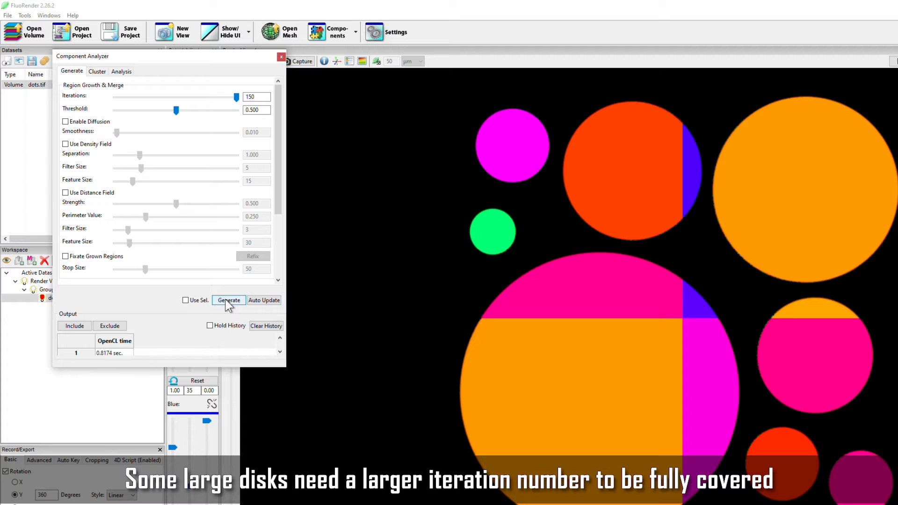
Analyze the generated components and enlarge the Component Analyzer window to show the full output list.
{"action": "left_click", "coordinate": [120, 72]}
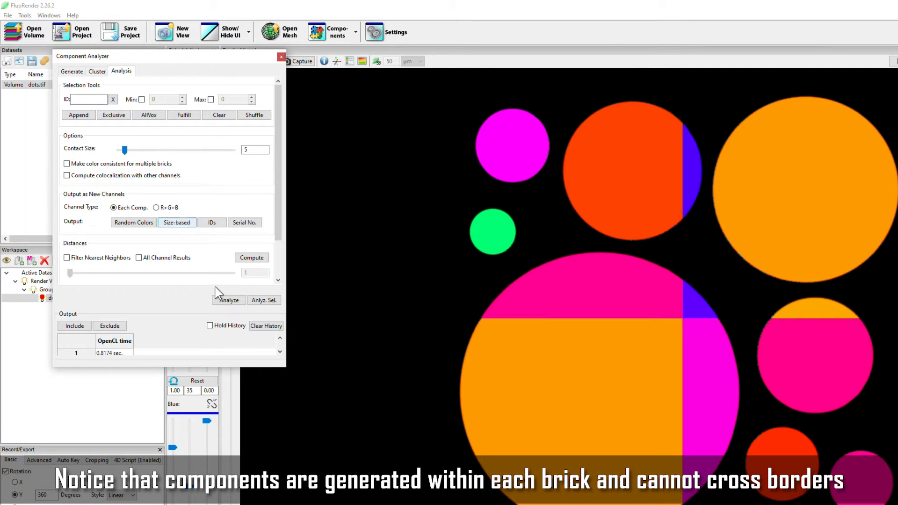
{"action": "left_click", "coordinate": [223, 299]}
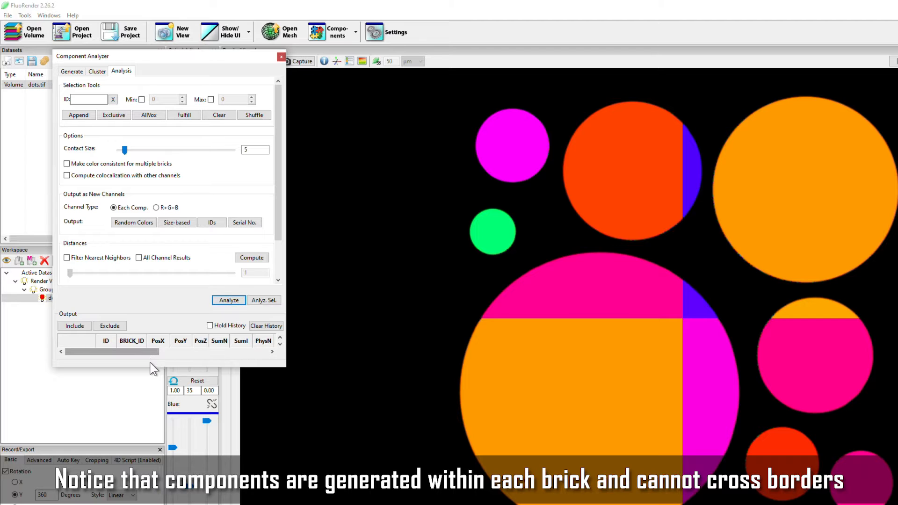
{"action": "left_click_drag", "start_coordinate": [150, 367], "coordinate": [155, 469]}
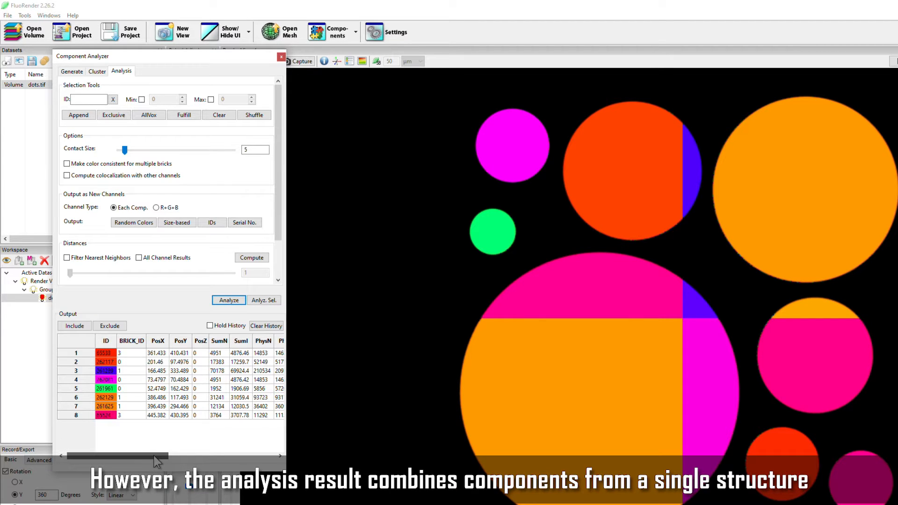
{"action": "left_click_drag", "start_coordinate": [153, 456], "coordinate": [126, 456]}
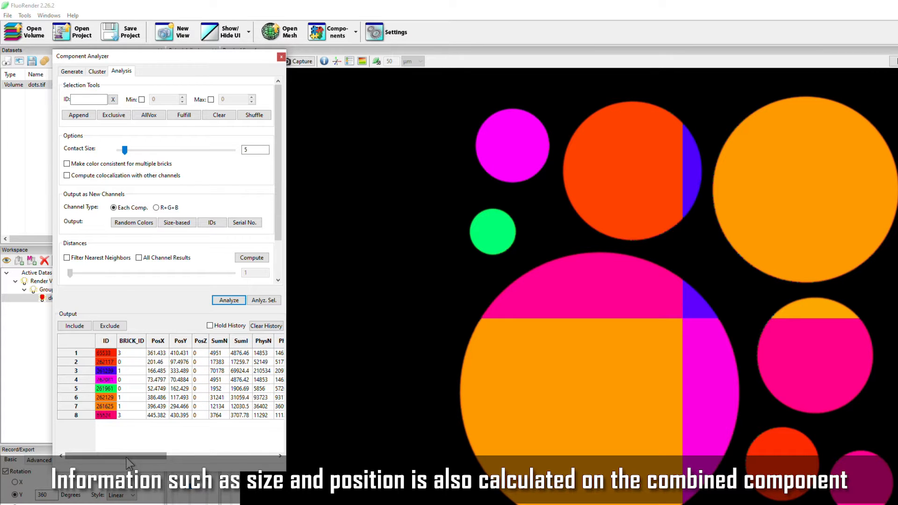
Highlight the structures of rows 1, 3 and 5 of the component list one after another in the render view.
{"action": "left_click", "coordinate": [75, 353]}
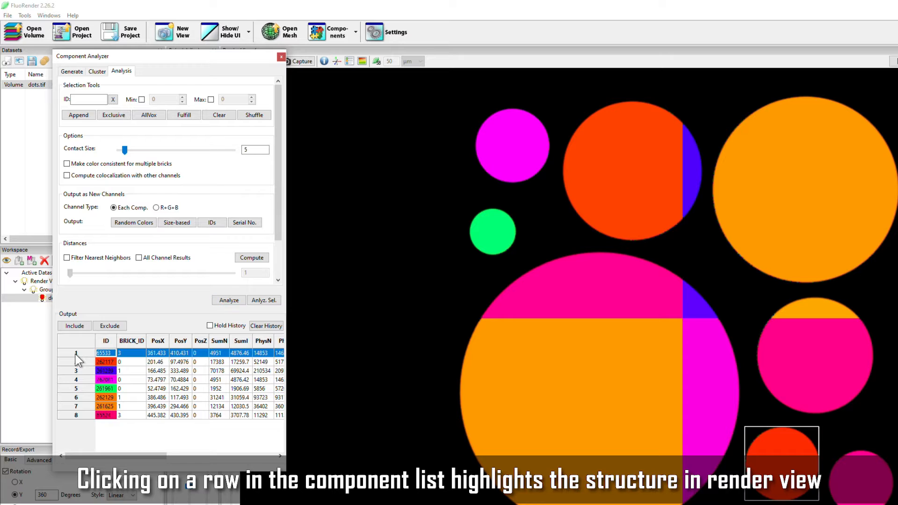
{"action": "left_click", "coordinate": [80, 370]}
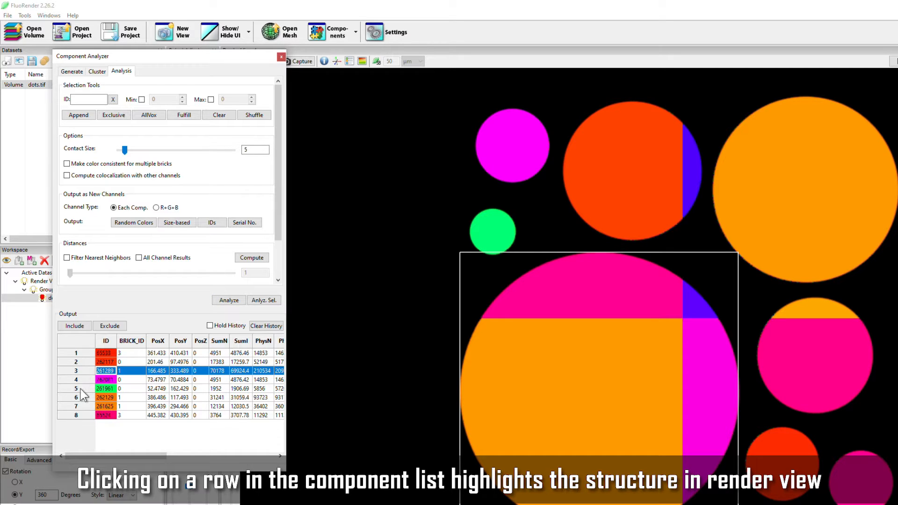
{"action": "left_click", "coordinate": [77, 388]}
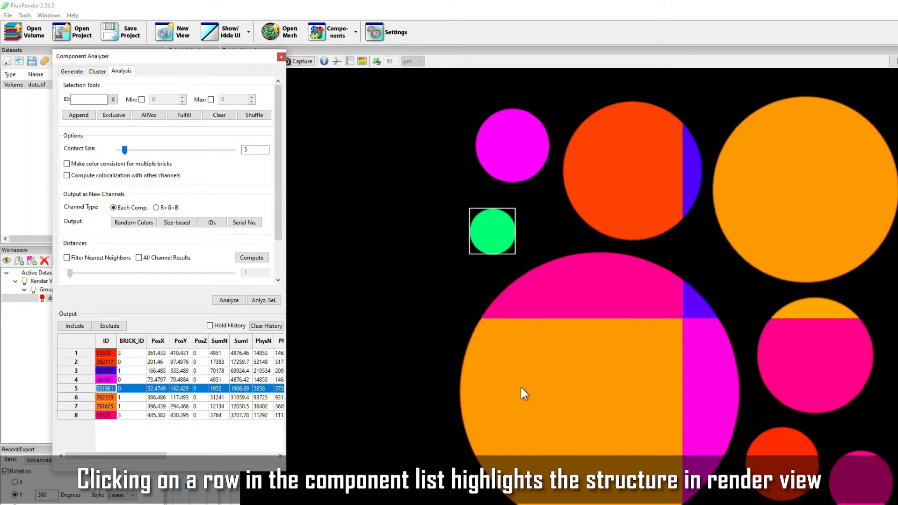
Pick the largest disk, the upper middle disk, the upper right disk and the two-colored disk below it individually in the render view.
{"action": "left_click", "coordinate": [608, 373]}
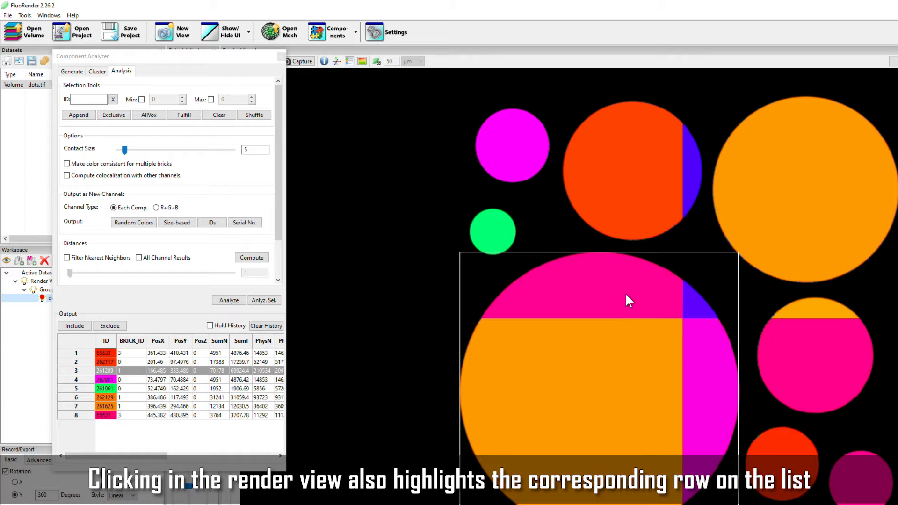
{"action": "left_click", "coordinate": [640, 199]}
{"action": "left_click", "coordinate": [810, 235]}
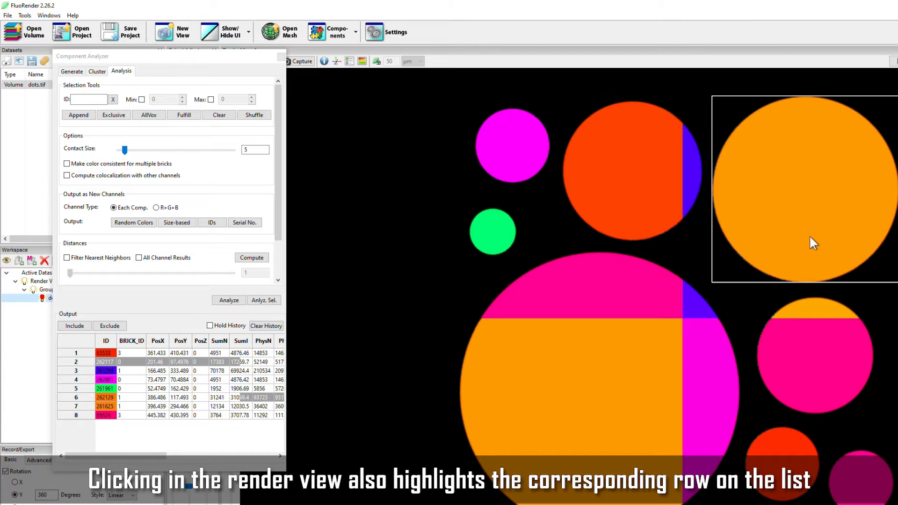
{"action": "left_click", "coordinate": [813, 305]}
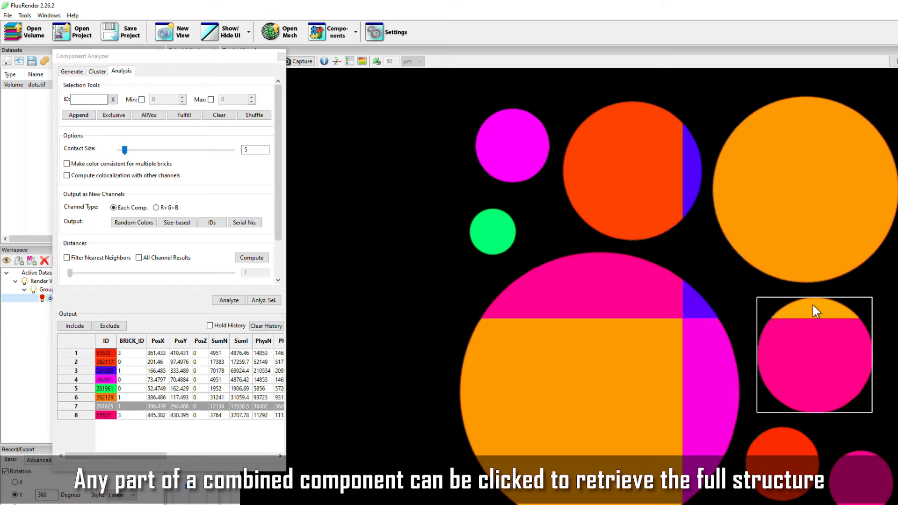
Add the largest disk, the upper middle disk and the upper right disk to the highlighted components in the render view.
{"action": "left_click", "coordinate": [626, 353]}
{"action": "left_click", "coordinate": [630, 206]}
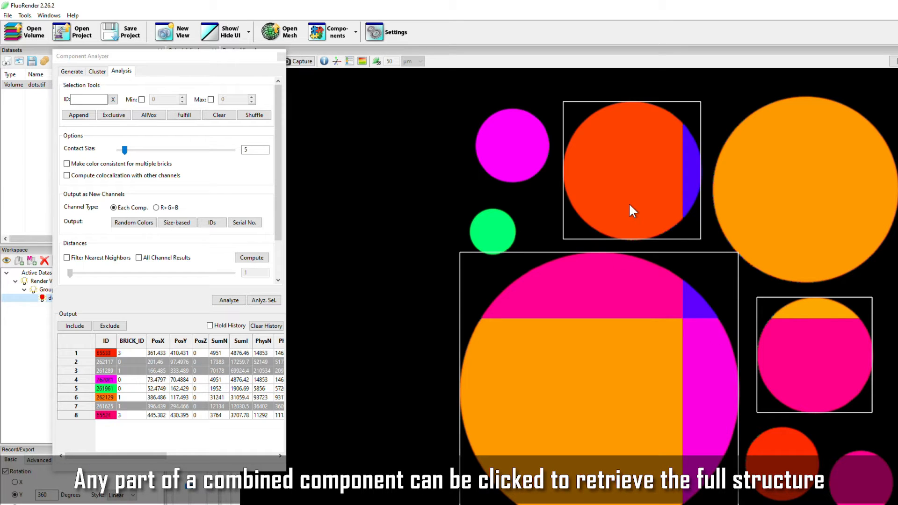
{"action": "left_click", "coordinate": [805, 228], "text": "ctrl"}
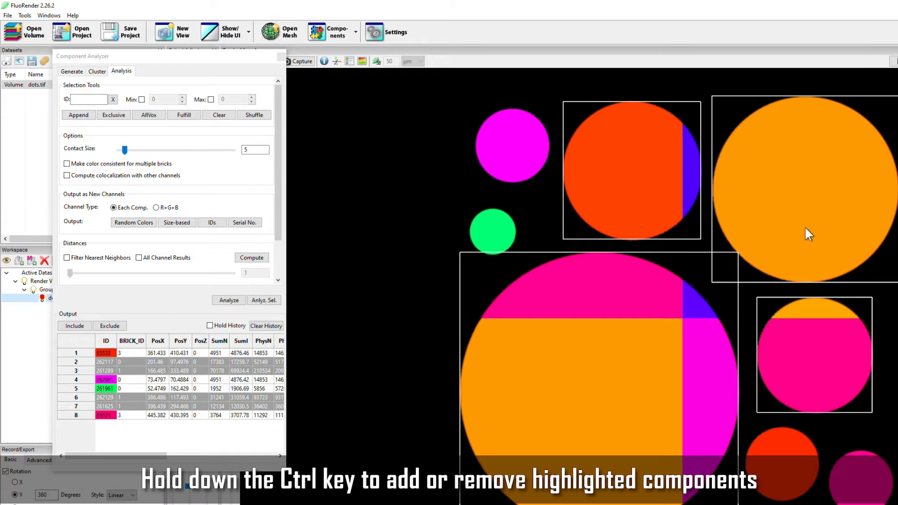
Remove all four highlighted disks from the highlight one by one in the render view.
{"action": "left_click", "coordinate": [795, 232], "text": "ctrl"}
{"action": "left_click", "coordinate": [657, 206], "text": "ctrl"}
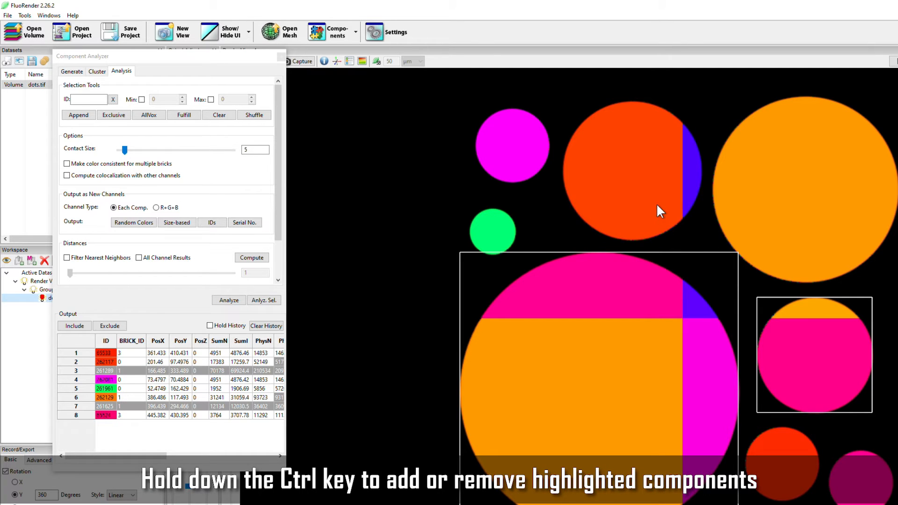
{"action": "left_click", "coordinate": [628, 359], "text": "ctrl"}
{"action": "left_click", "coordinate": [804, 356], "text": "ctrl"}
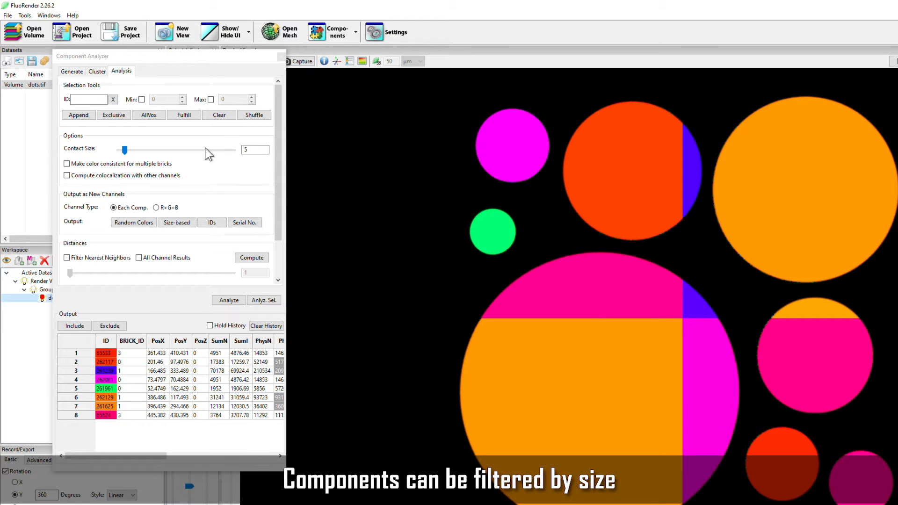
Set a minimum component size of 5000 voxels, clear the selection mask, and append the components that meet it.
{"action": "left_click", "coordinate": [142, 100]}
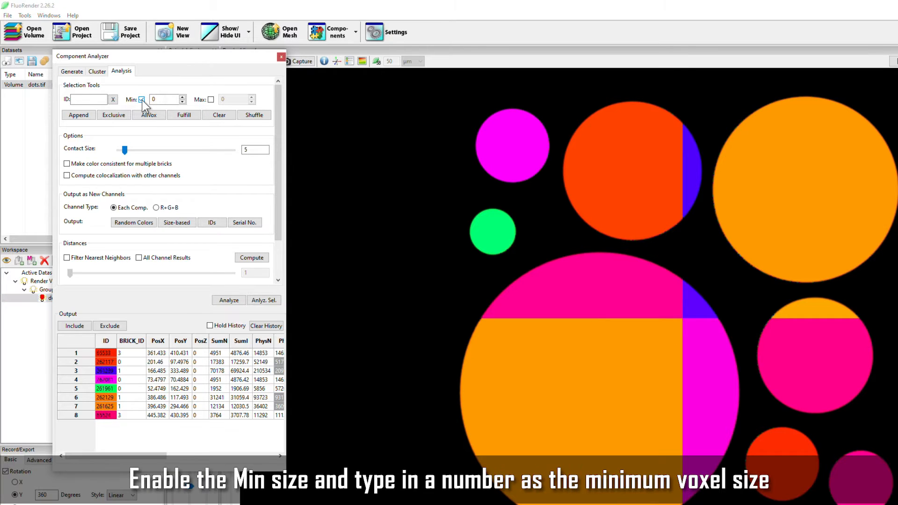
{"action": "double_click", "coordinate": [166, 100]}
{"action": "type", "text": "5000"}
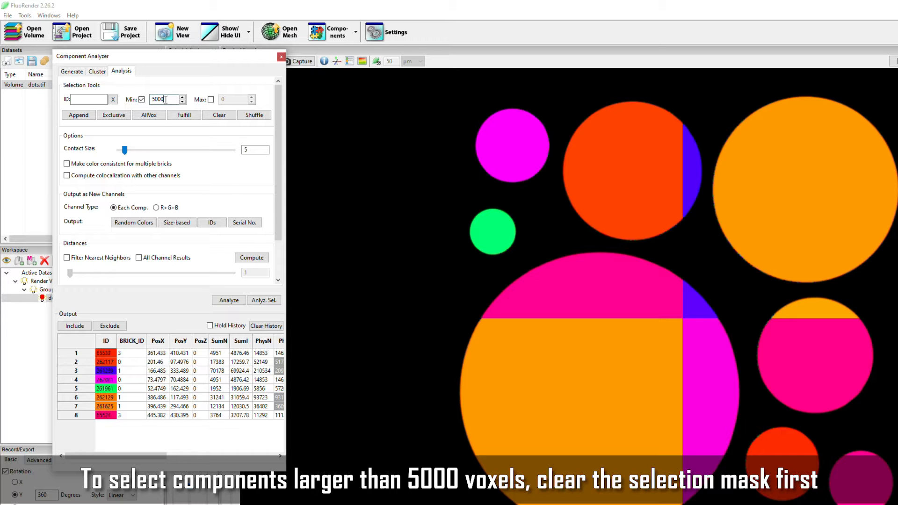
{"action": "left_click", "coordinate": [219, 116]}
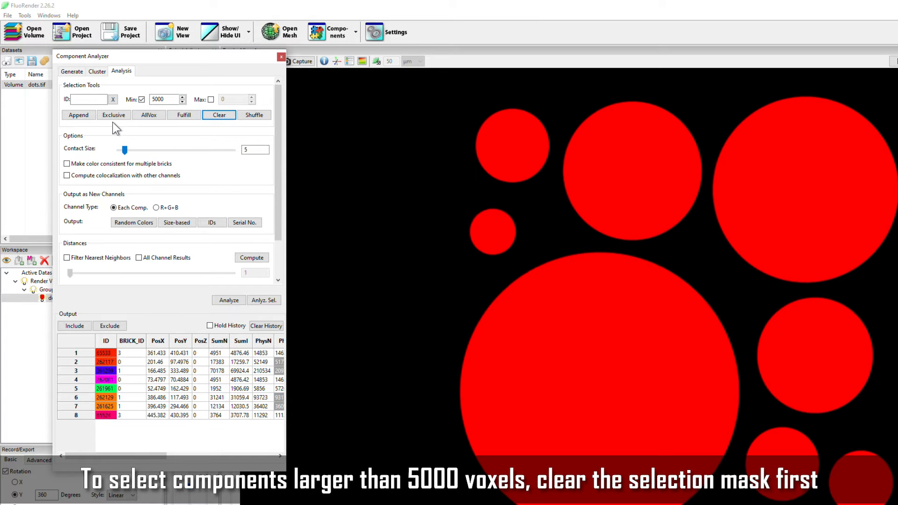
{"action": "left_click", "coordinate": [78, 115]}
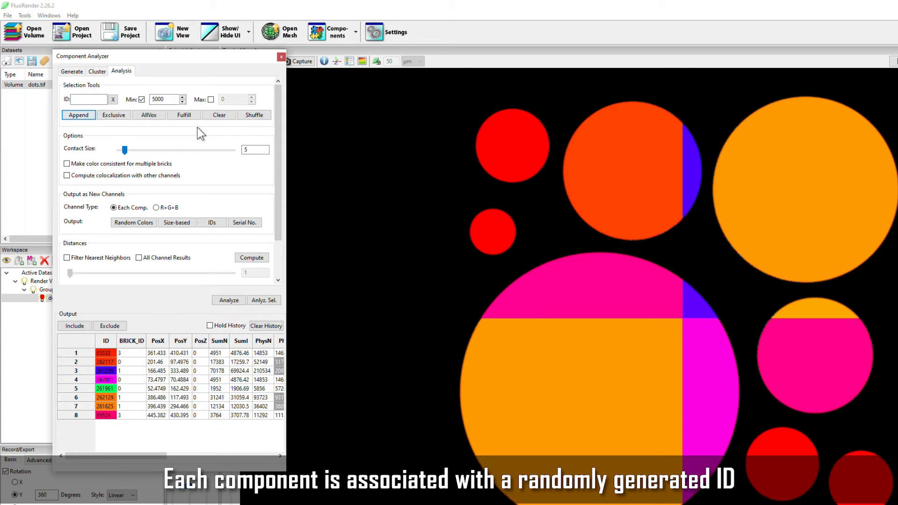
Clear the selection mask and select the brick 0 component by its ID 262117.
{"action": "left_click", "coordinate": [218, 115]}
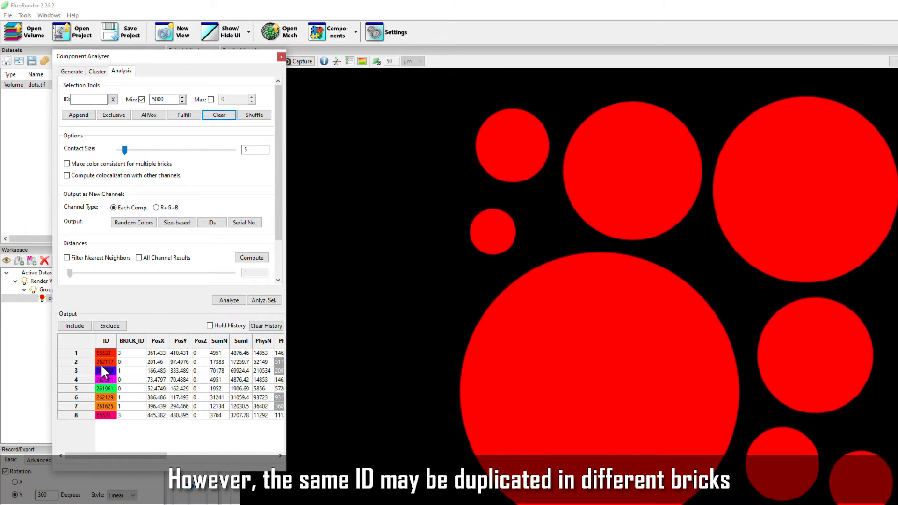
{"action": "left_click", "coordinate": [80, 100]}
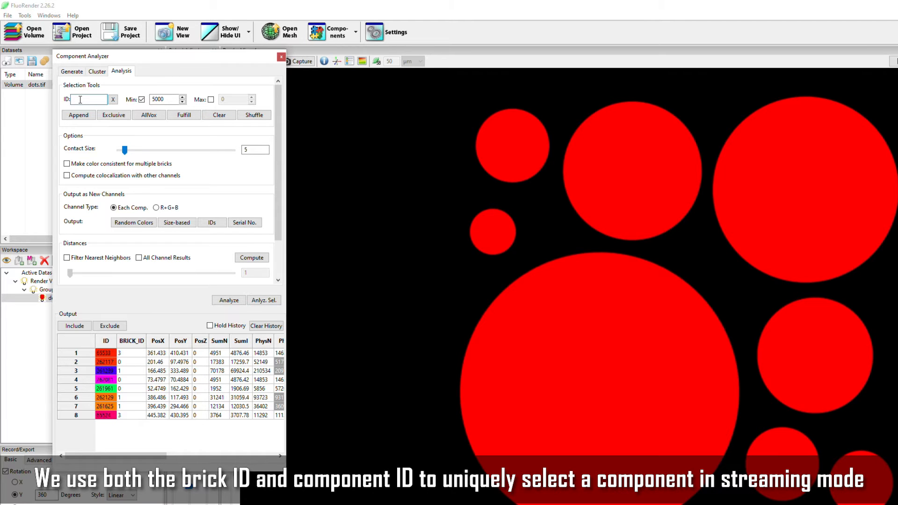
{"action": "type", "text": "262117"}
{"action": "key", "text": "Return"}
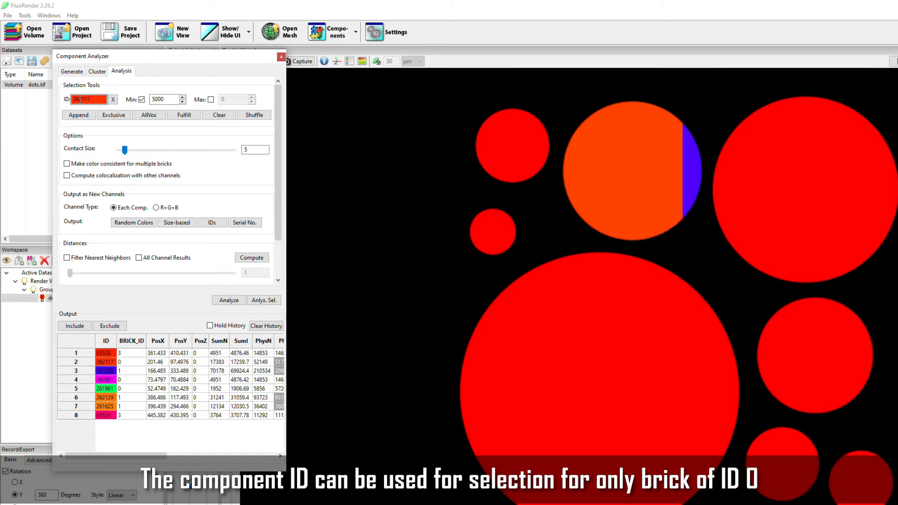
Replace the selection with the structure identified by brick and component ID 1:261289, and turn off the minimum size filter.
{"action": "left_click", "coordinate": [214, 115]}
{"action": "double_click", "coordinate": [96, 100]}
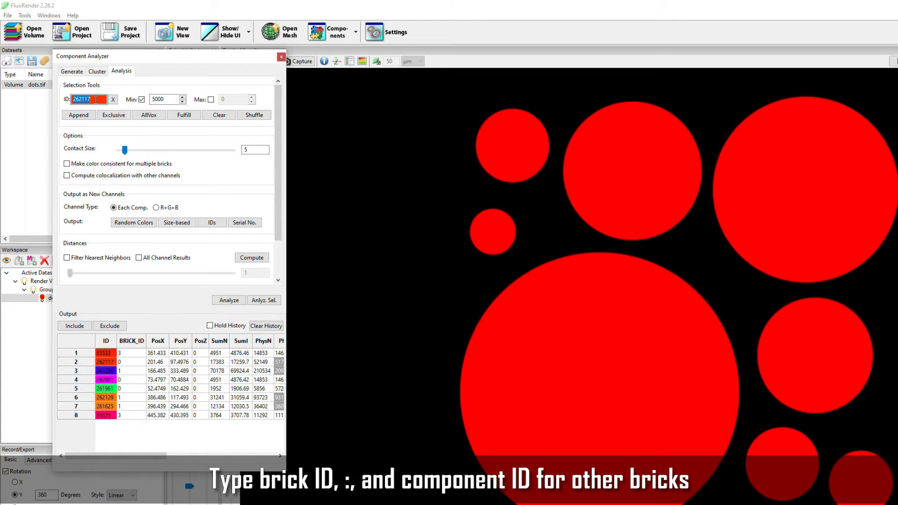
{"action": "key", "text": "BackSpace"}
{"action": "type", "text": "1:261"}
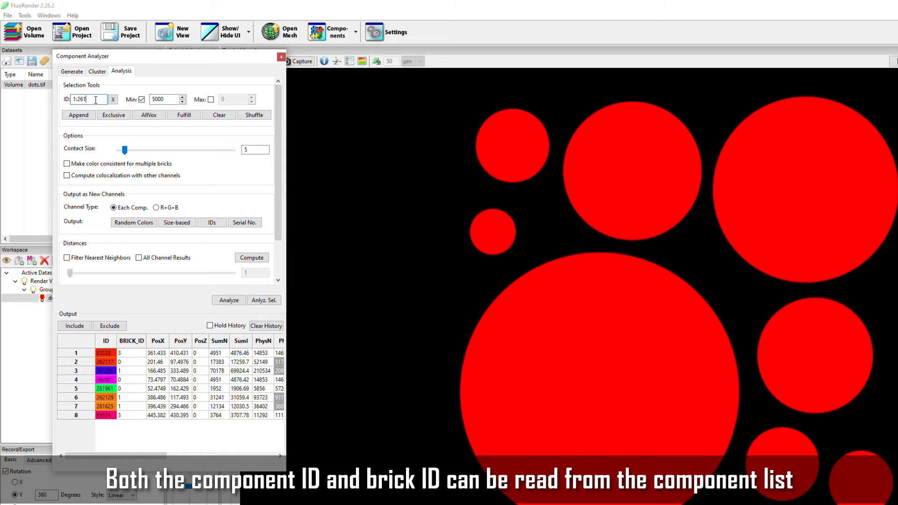
{"action": "type", "text": "289"}
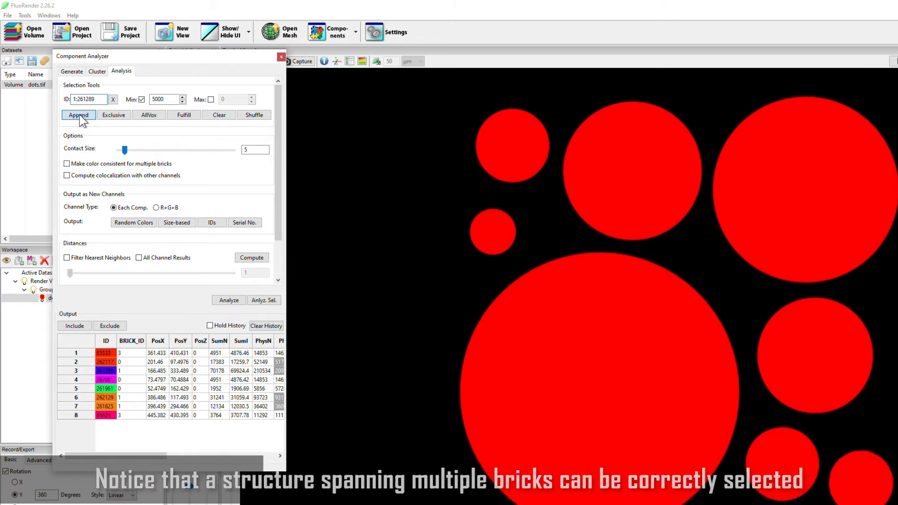
{"action": "left_click", "coordinate": [79, 116]}
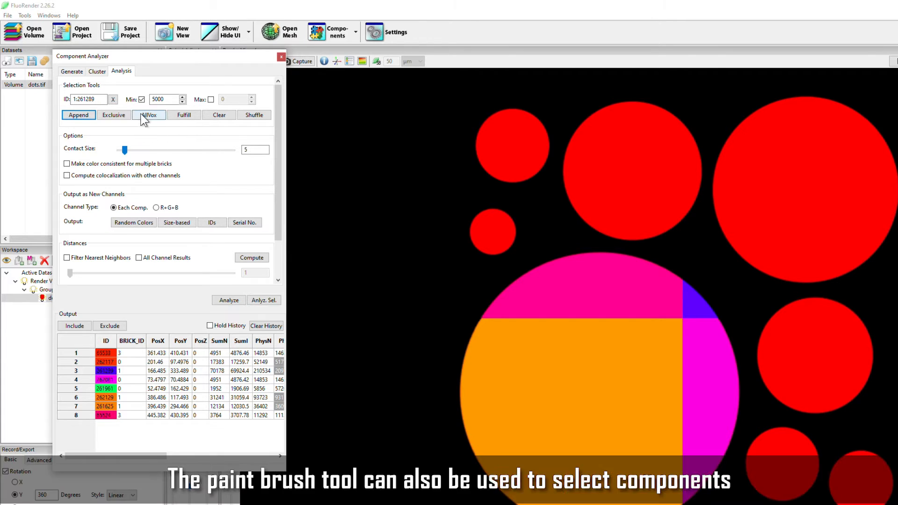
{"action": "left_click", "coordinate": [141, 100]}
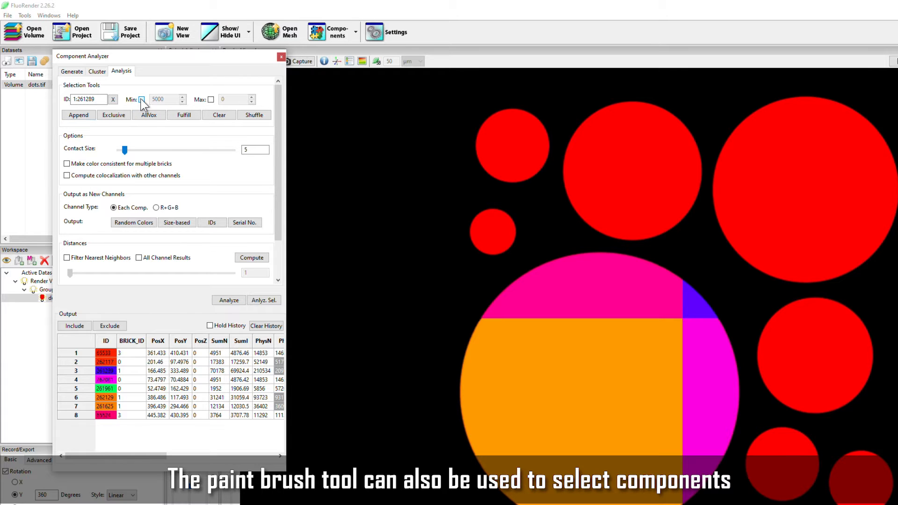
Clear the selection mask, brush one small spot on the largest disk, and fulfill the partial selection.
{"action": "left_click", "coordinate": [219, 115]}
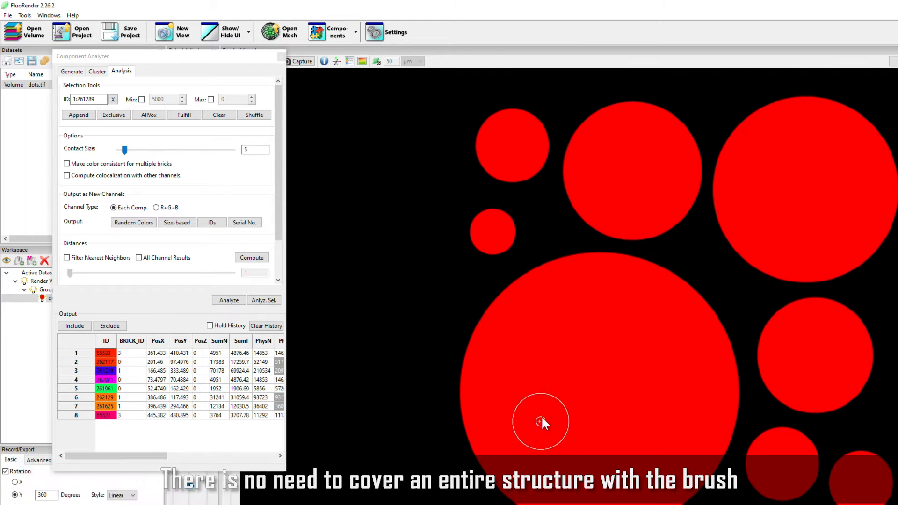
{"action": "left_click_drag", "start_coordinate": [552, 410], "coordinate": [557, 422], "text": "shift"}
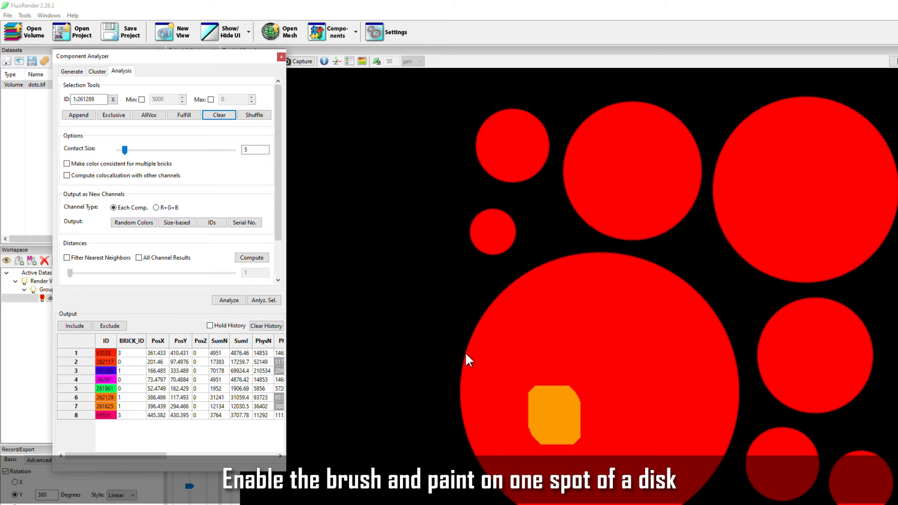
{"action": "left_click", "coordinate": [184, 115]}
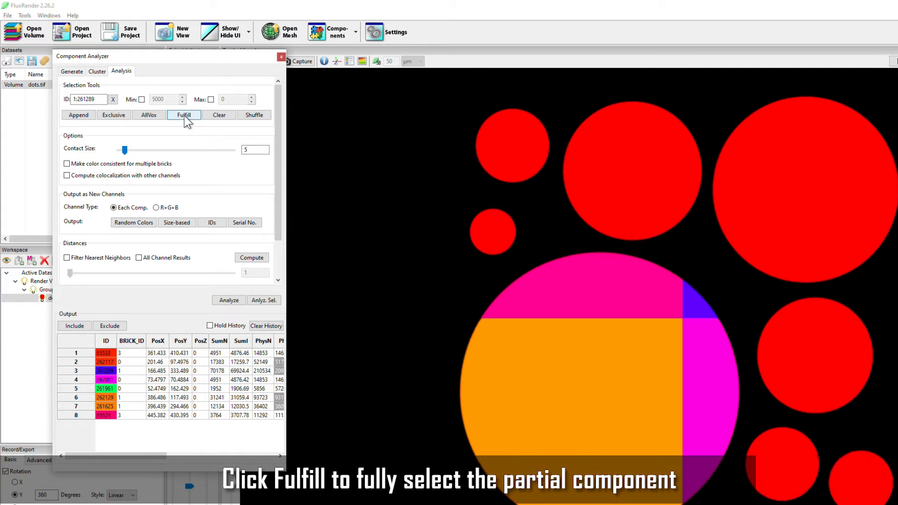
Clear the mask, brush one spot each on the upper middle disk and the largest disk, and fulfill both partial selections.
{"action": "left_click", "coordinate": [216, 113]}
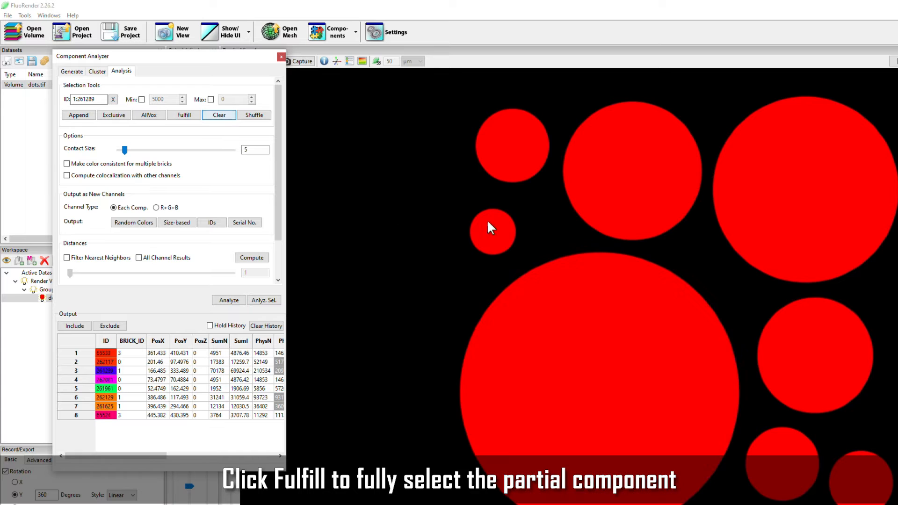
{"action": "key", "text": "shift"}
{"action": "left_click", "coordinate": [609, 186]}
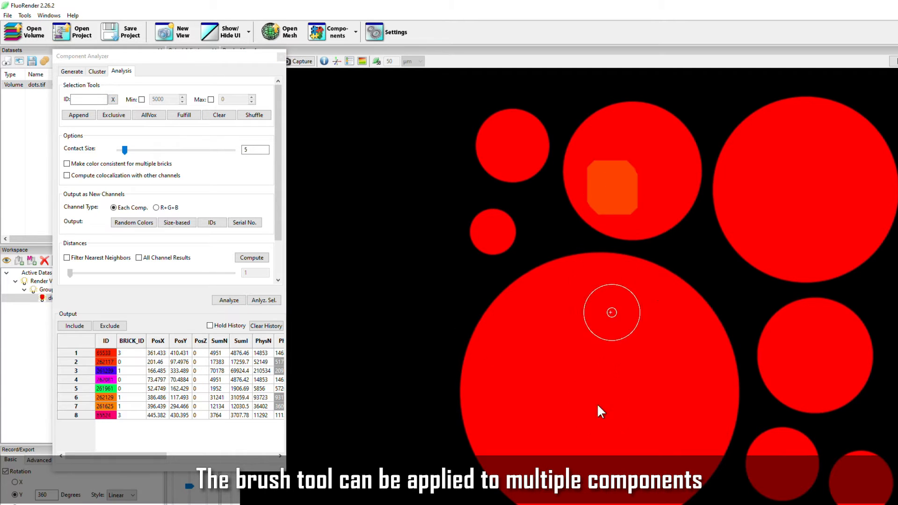
{"action": "left_click", "coordinate": [567, 403]}
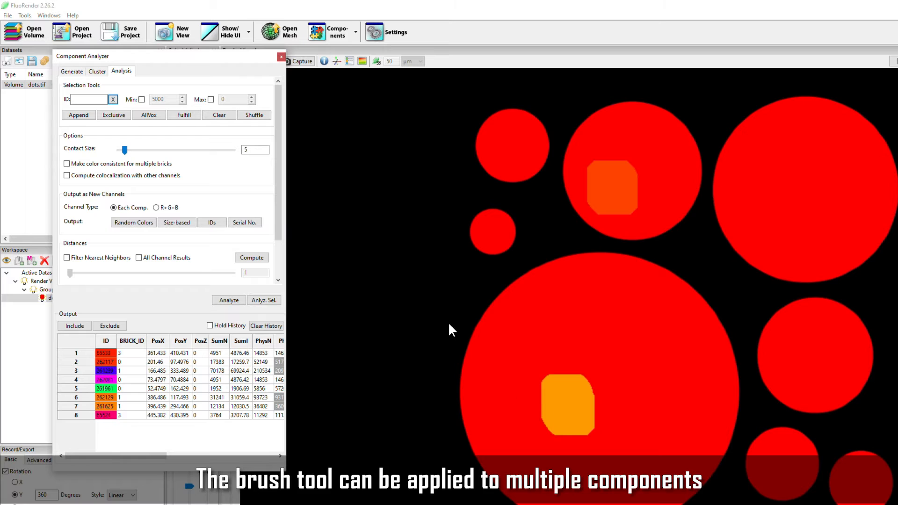
{"action": "left_click", "coordinate": [183, 116]}
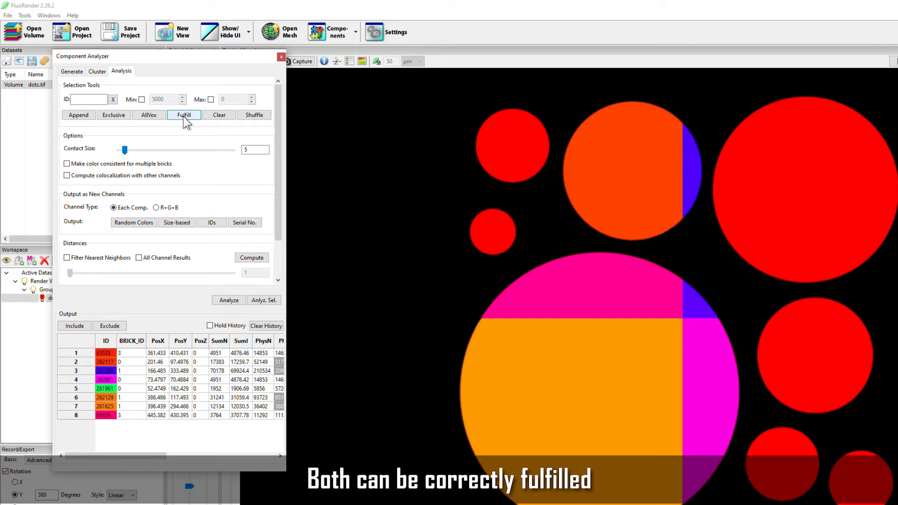
Clear the selection mask and append every analyzed component using the ID "all".
{"action": "left_click", "coordinate": [216, 117]}
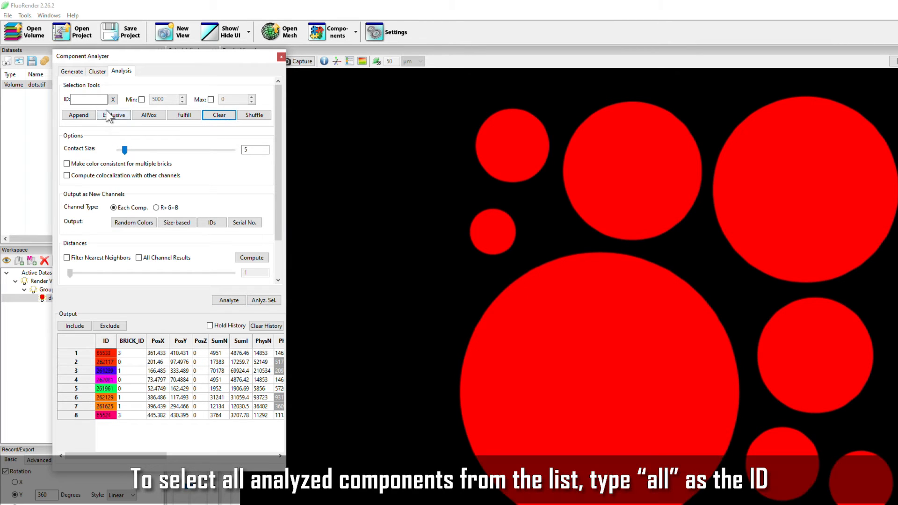
{"action": "left_click", "coordinate": [84, 100]}
{"action": "type", "text": "all"}
{"action": "left_click", "coordinate": [77, 115]}
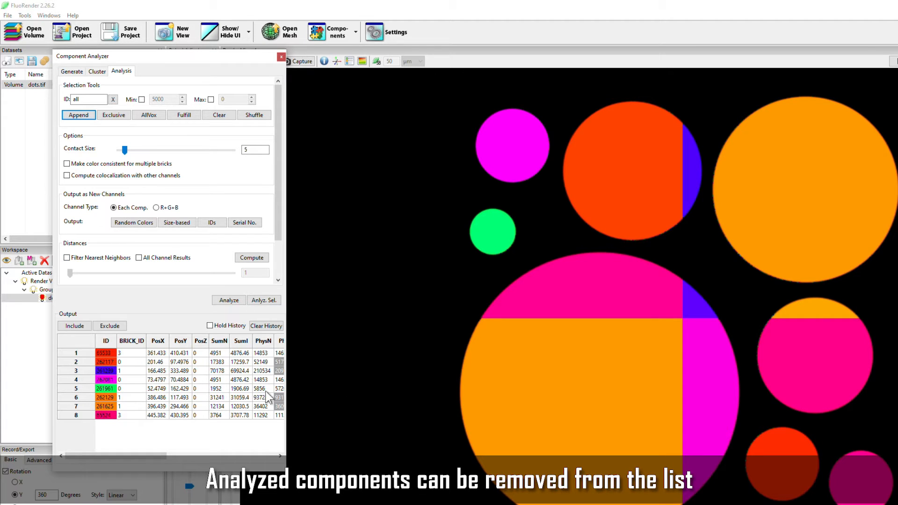
Keep only components 261289, 262129 and 261625 of brick 1 in the output list, removing all others.
{"action": "left_click", "coordinate": [76, 371]}
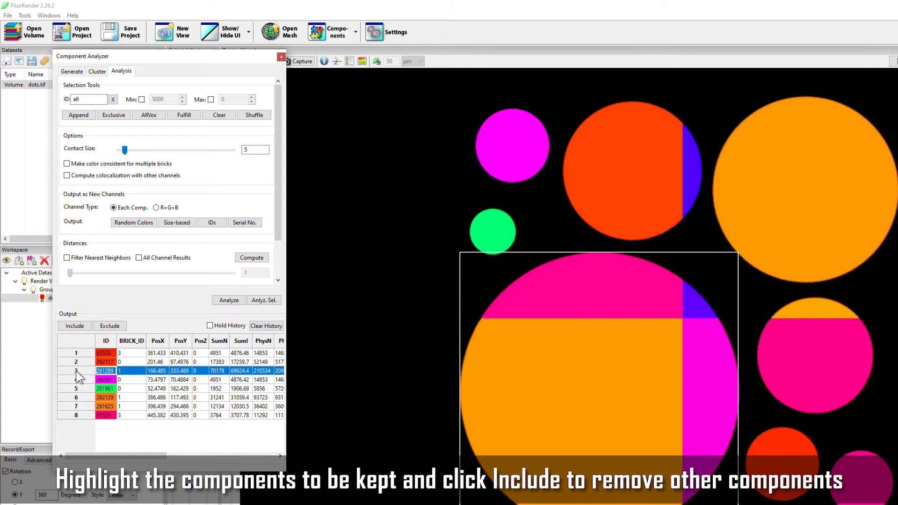
{"action": "left_click", "coordinate": [84, 398], "text": "ctrl"}
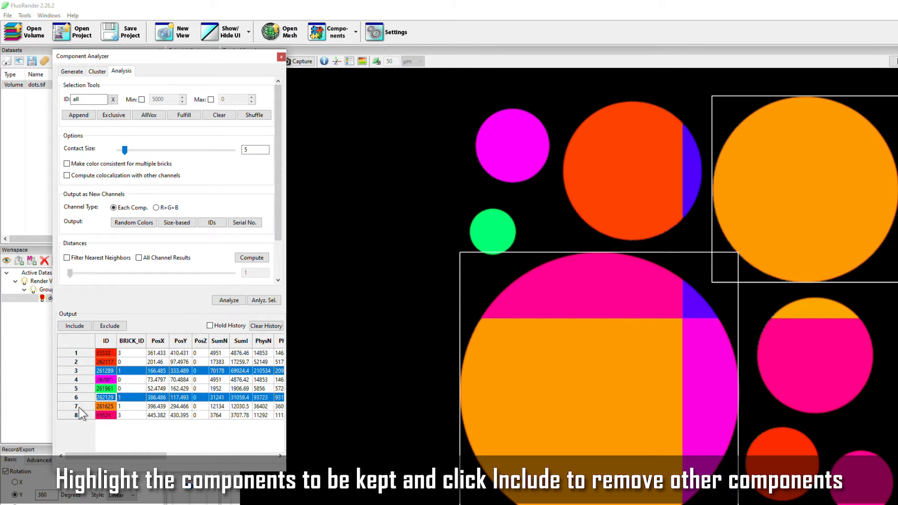
{"action": "left_click", "coordinate": [79, 407], "text": "ctrl"}
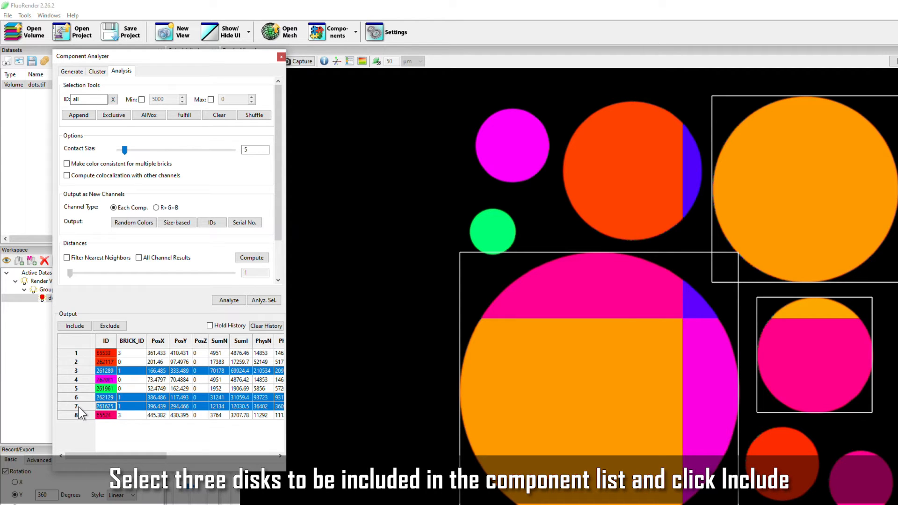
{"action": "left_click", "coordinate": [74, 326]}
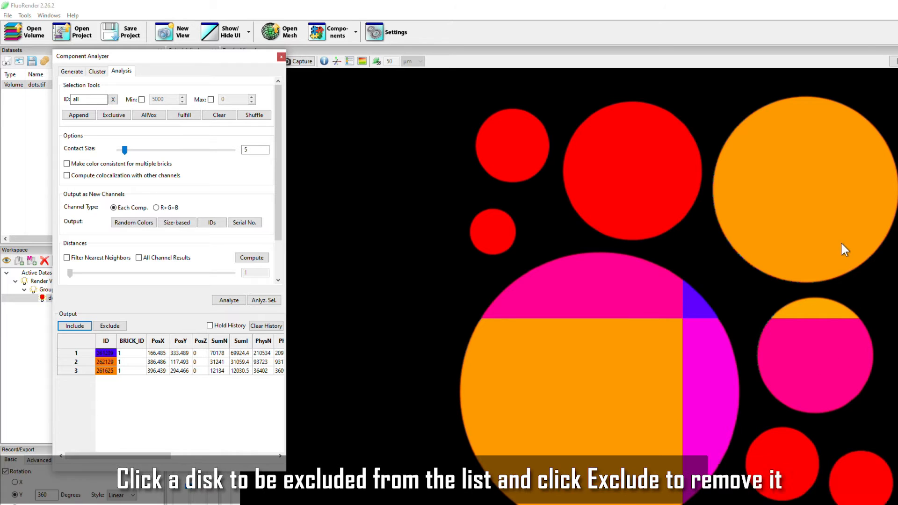
Exclude the large upper-right disk and the medium disk below it from the component list, choosing each in the render view.
{"action": "left_click", "coordinate": [796, 225]}
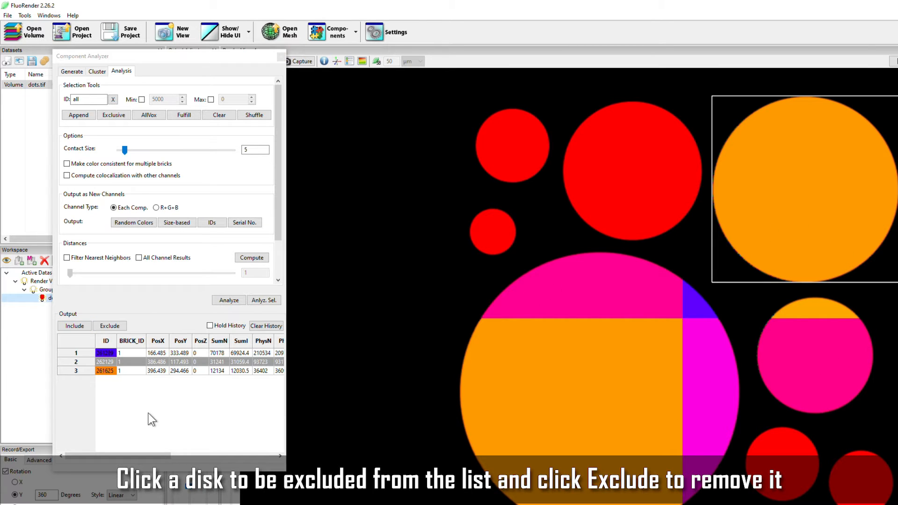
{"action": "left_click", "coordinate": [112, 327]}
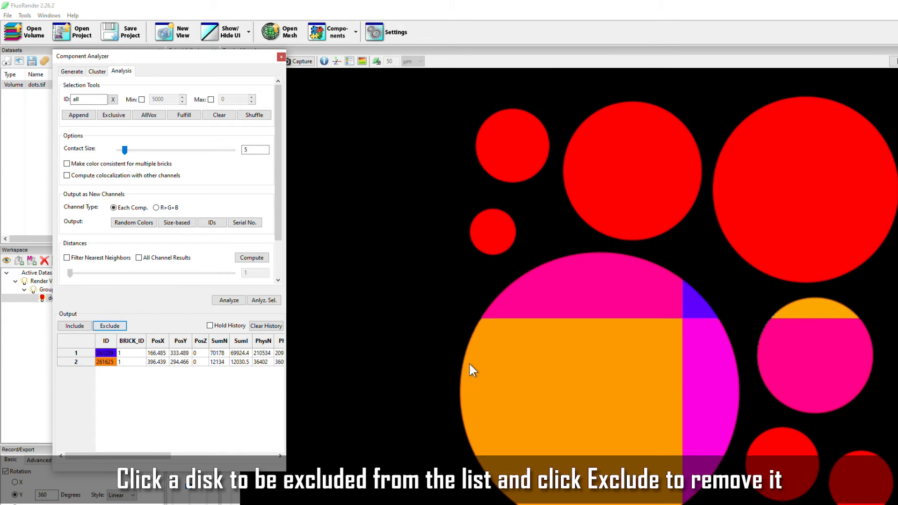
{"action": "left_click", "coordinate": [828, 377]}
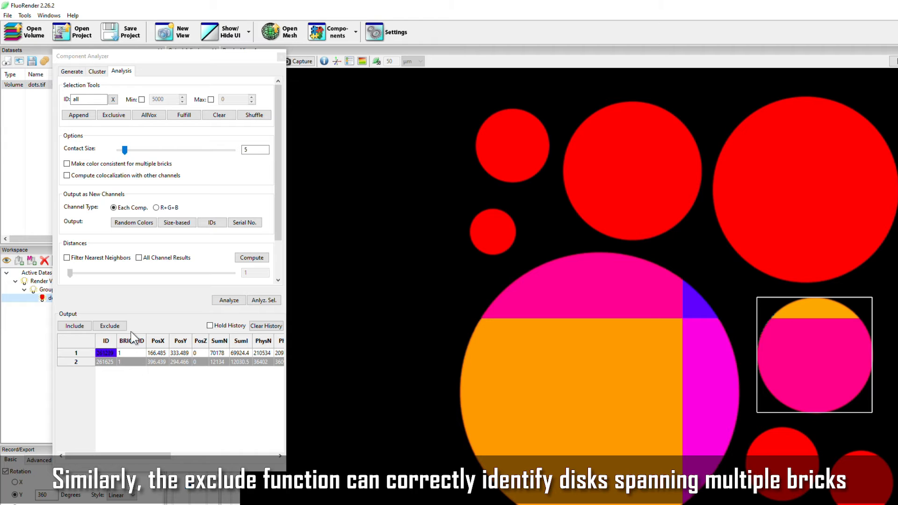
{"action": "left_click", "coordinate": [112, 327]}
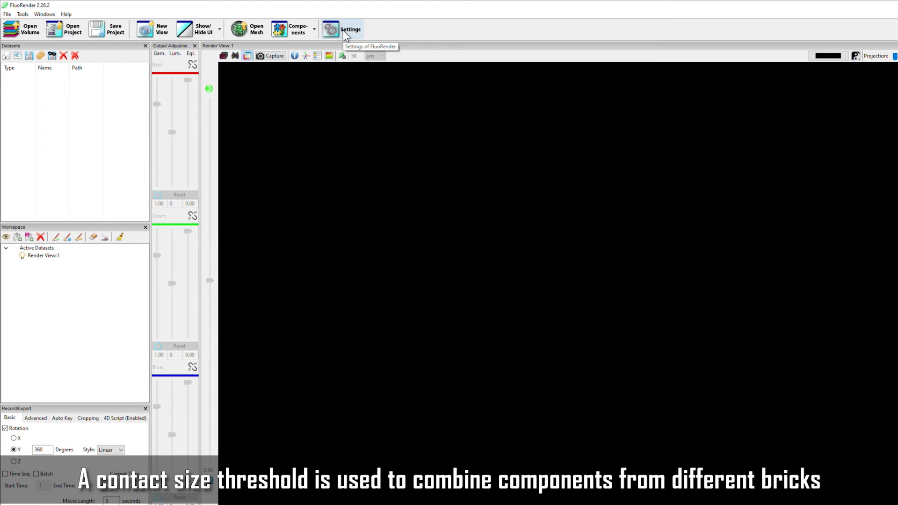
Set the brick size for large data streaming to 128 in the performance settings.
{"action": "left_click", "coordinate": [344, 30]}
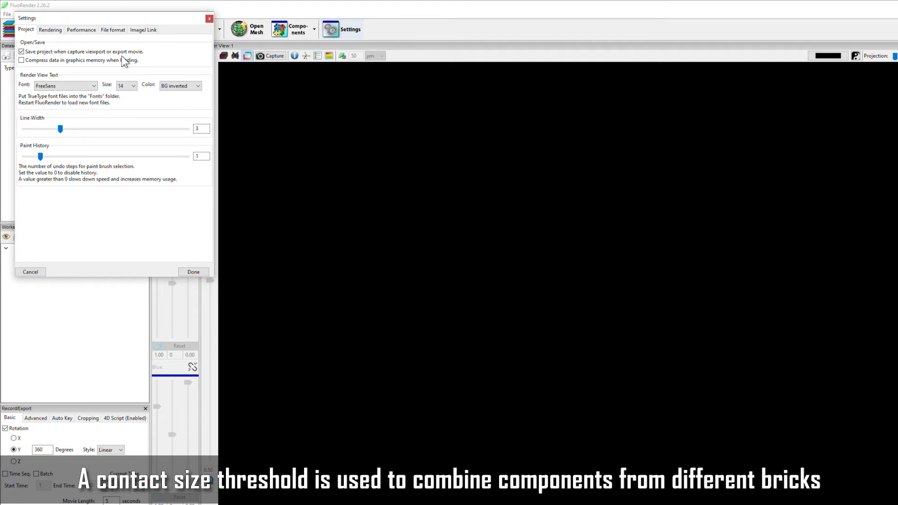
{"action": "left_click", "coordinate": [80, 31]}
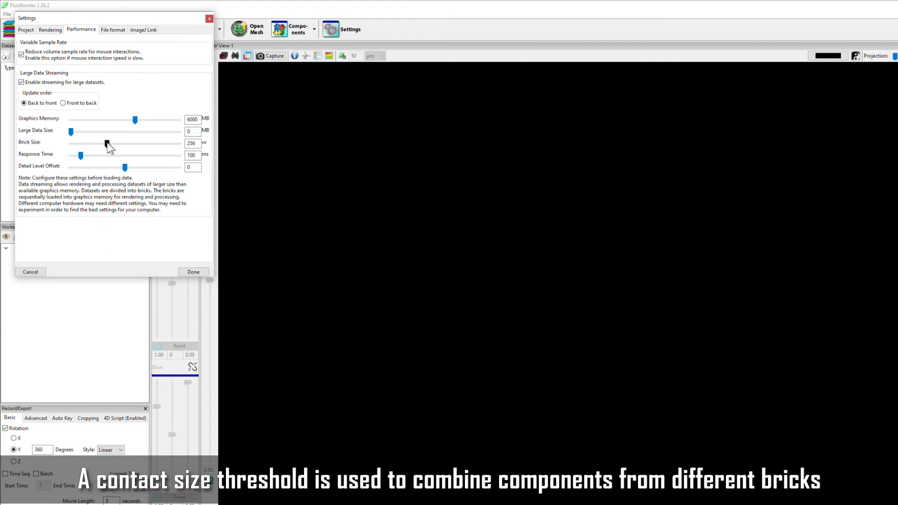
{"action": "left_click_drag", "start_coordinate": [110, 144], "coordinate": [92, 146]}
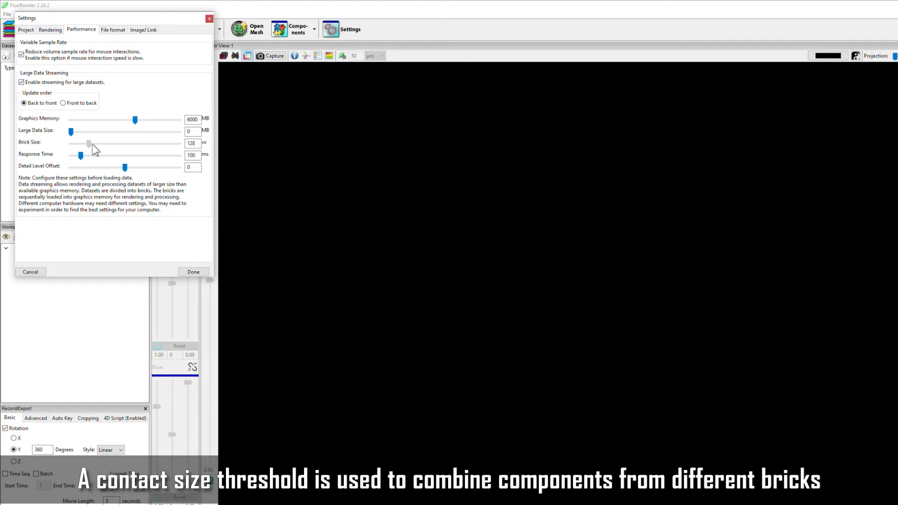
{"action": "left_click", "coordinate": [197, 274]}
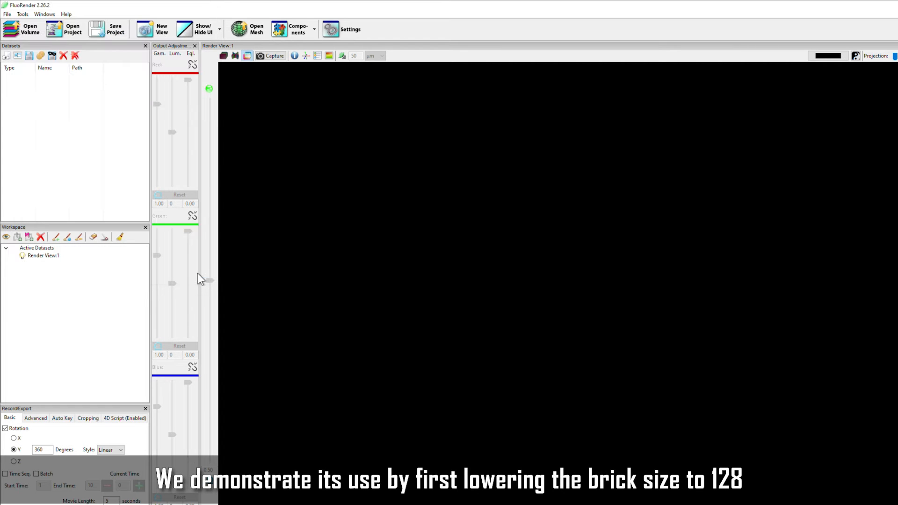
Load the dots.tif volume from the Seg_test folder.
{"action": "left_click", "coordinate": [18, 30]}
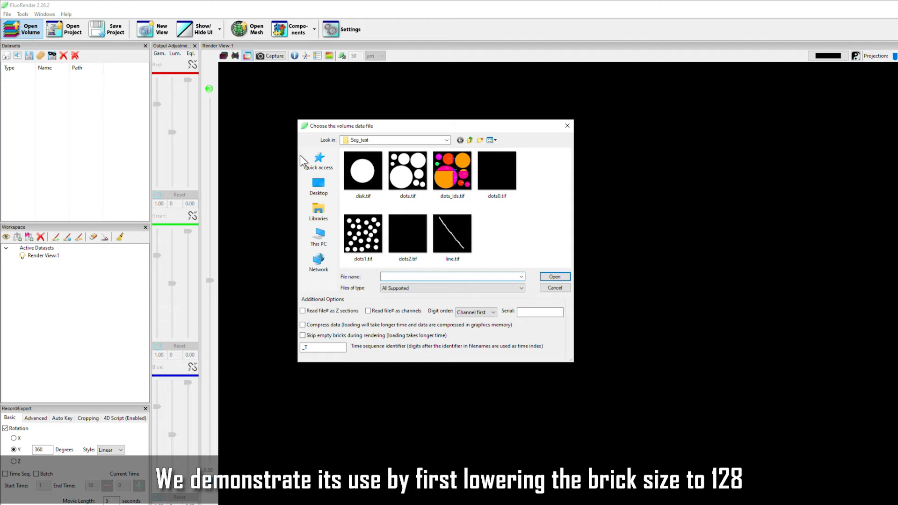
{"action": "left_click", "coordinate": [408, 171]}
{"action": "left_click", "coordinate": [555, 276]}
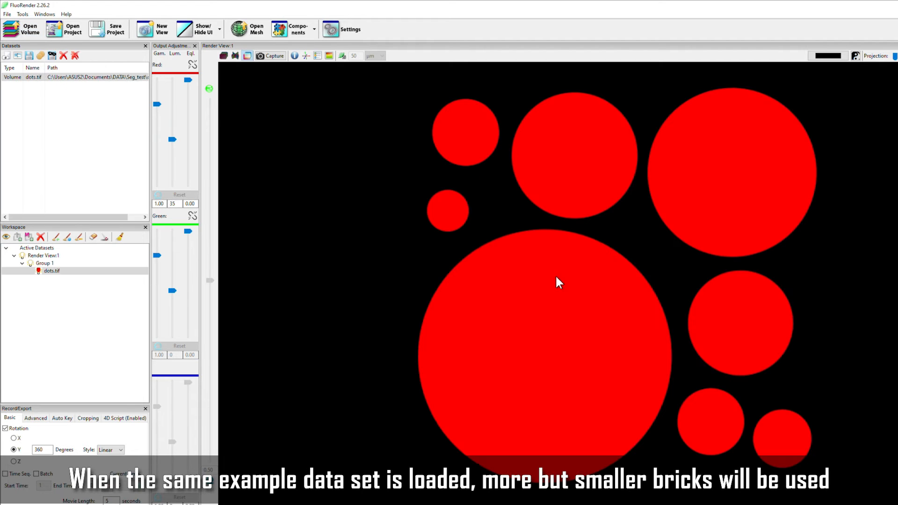
Open the Component Analyzer and generate components with 50 iterations.
{"action": "left_click", "coordinate": [293, 29]}
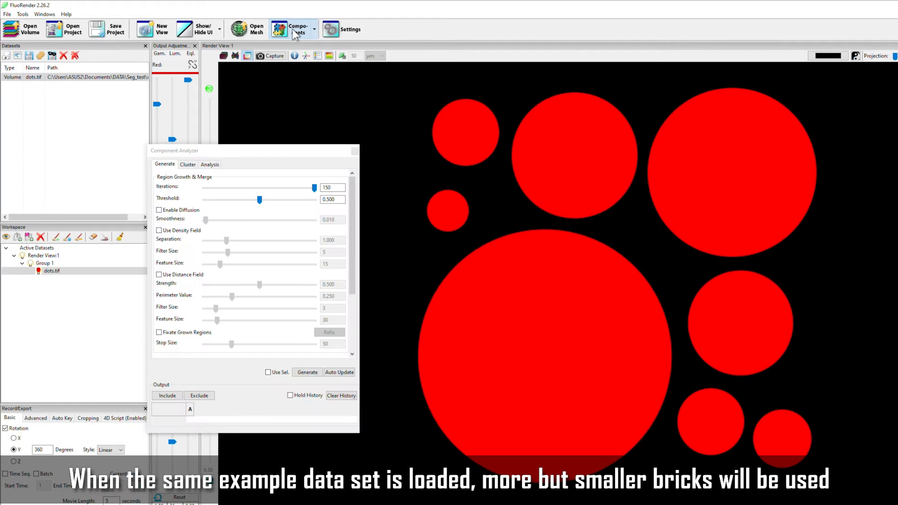
{"action": "left_click", "coordinate": [326, 187]}
{"action": "double_click", "coordinate": [326, 188]}
{"action": "type", "text": "50"}
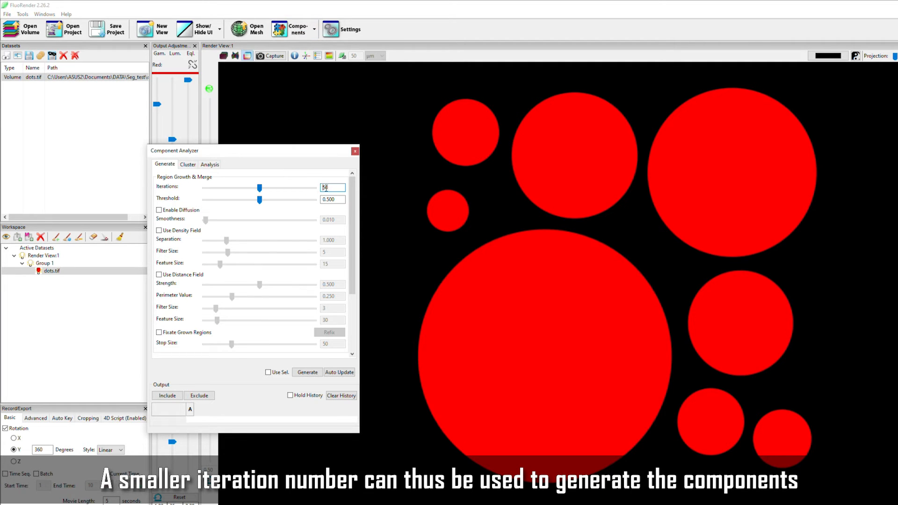
{"action": "left_click", "coordinate": [308, 373]}
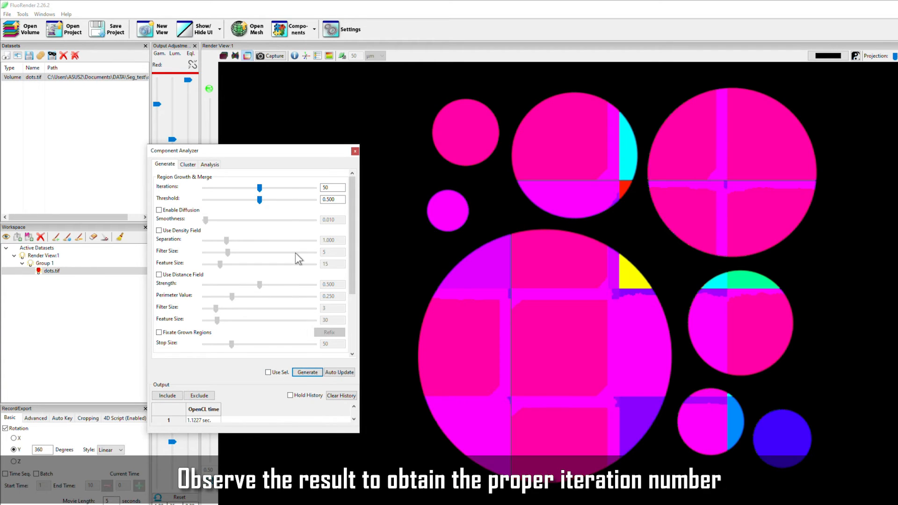
Regenerate the components with 70 iterations and analyze them.
{"action": "left_click", "coordinate": [282, 188]}
{"action": "left_click", "coordinate": [308, 373]}
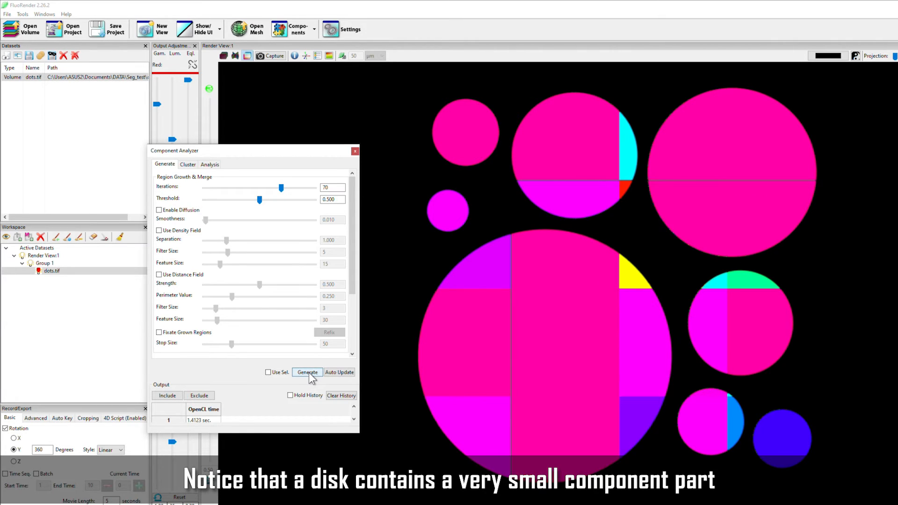
{"action": "left_click", "coordinate": [210, 165]}
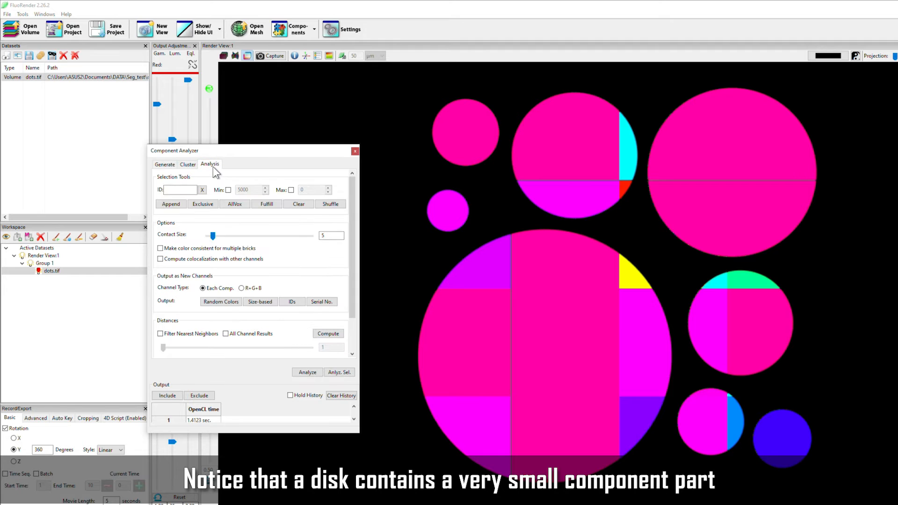
{"action": "left_click", "coordinate": [307, 372]}
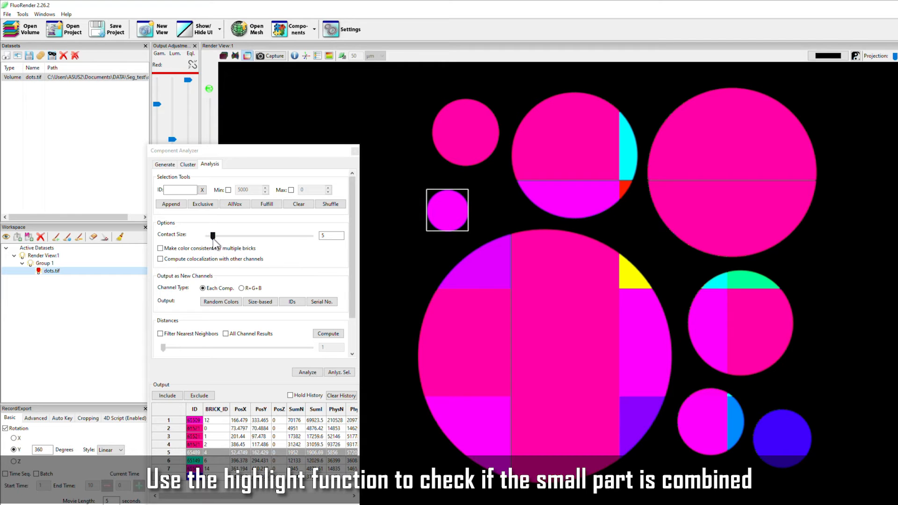
Reanalyze the components with a contact size of 8, and highlight the lower disk and the tiny part at its brick corner.
{"action": "left_click_drag", "start_coordinate": [213, 236], "coordinate": [217, 236]}
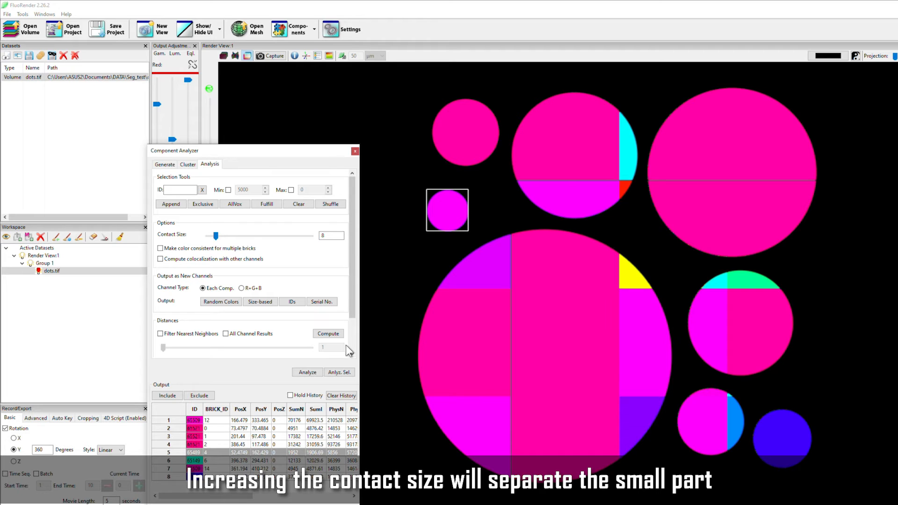
{"action": "left_click", "coordinate": [308, 372]}
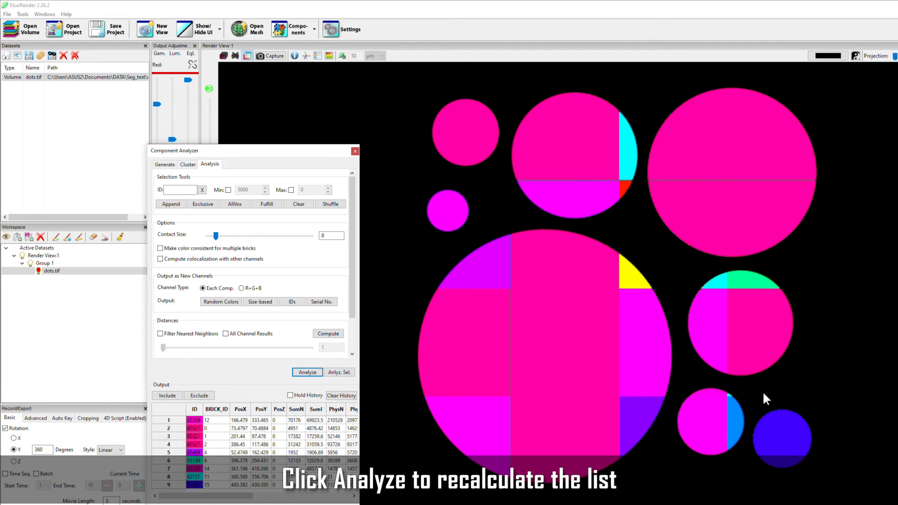
{"action": "left_click", "coordinate": [731, 395]}
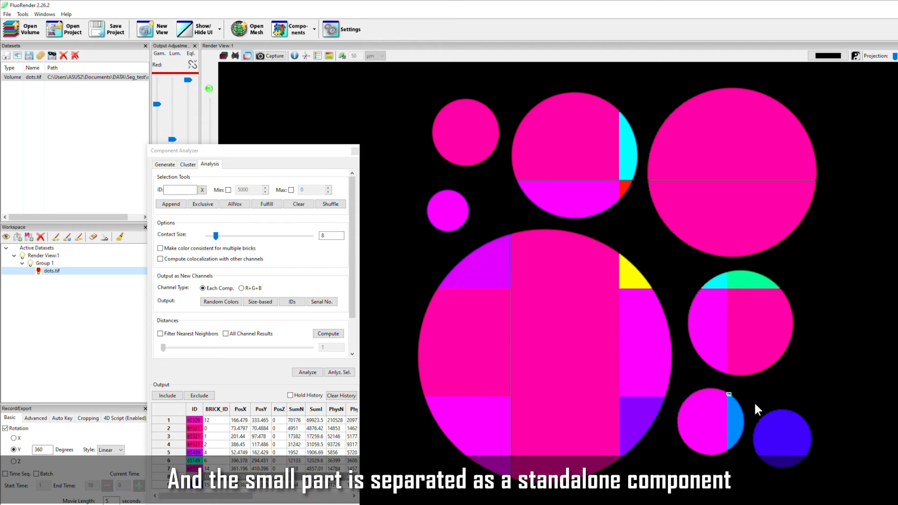
{"action": "left_click", "coordinate": [734, 416]}
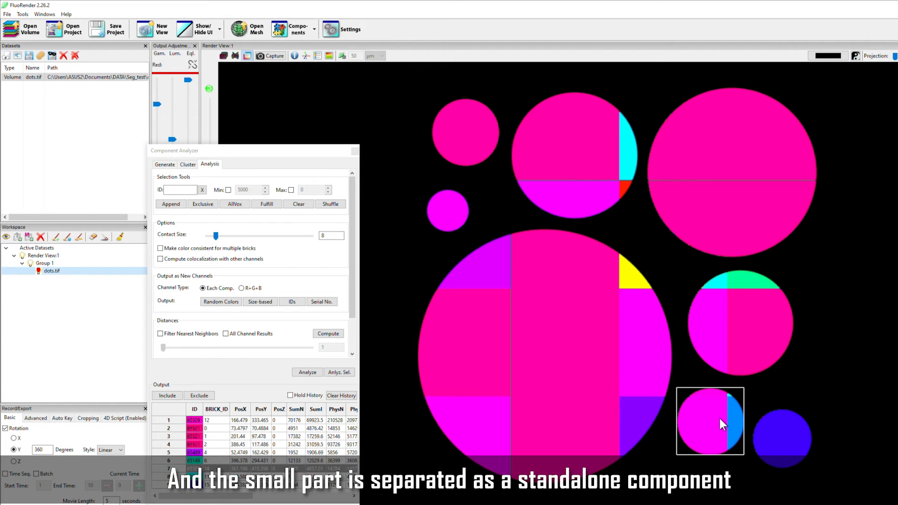
{"action": "left_click", "coordinate": [729, 395]}
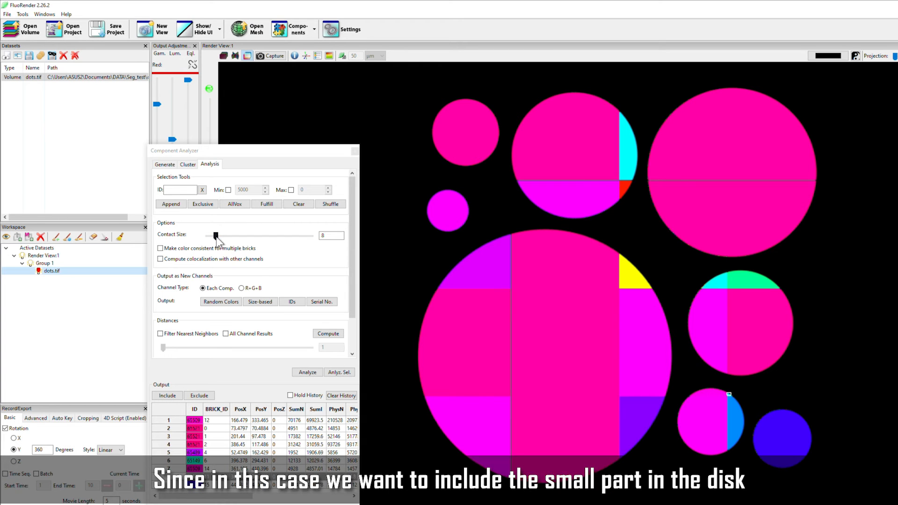
Set the contact size back to 5, reanalyze the components and check the tiny part at the lower disk's brick corner.
{"action": "left_click_drag", "start_coordinate": [216, 236], "coordinate": [214, 237]}
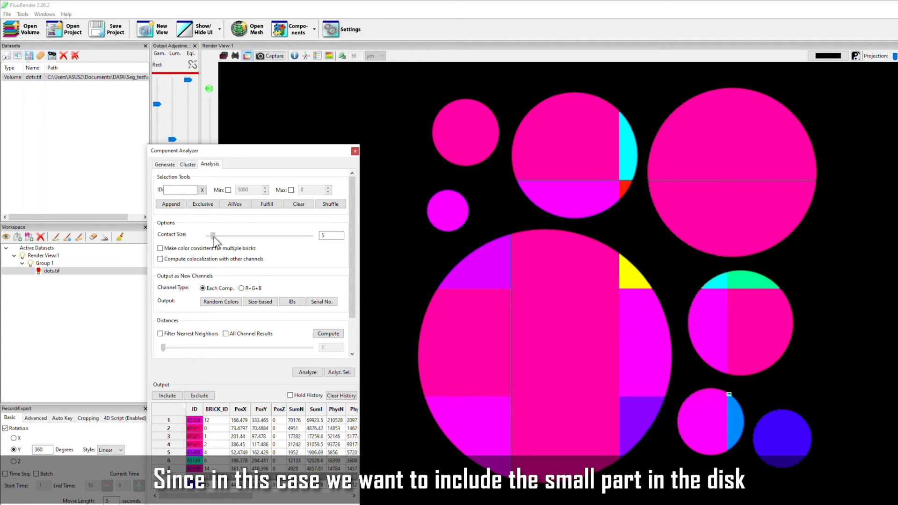
{"action": "left_click", "coordinate": [307, 373]}
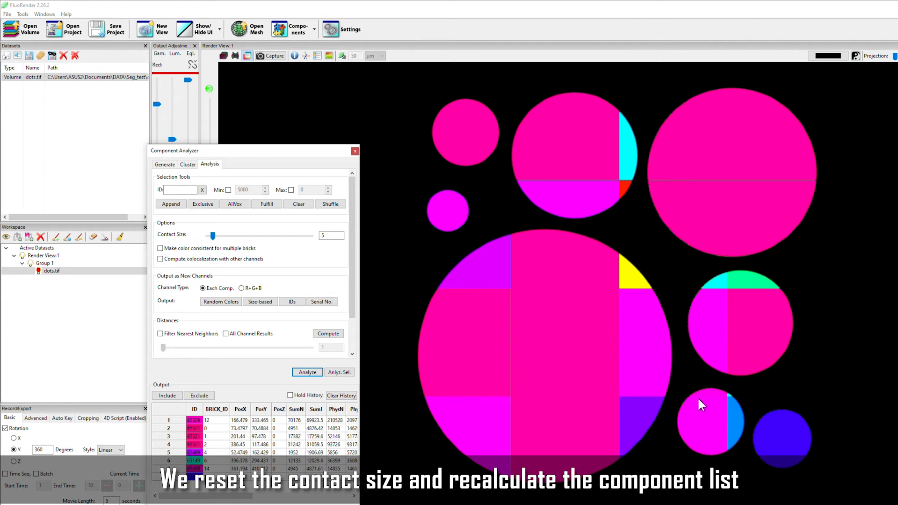
{"action": "left_click", "coordinate": [730, 395]}
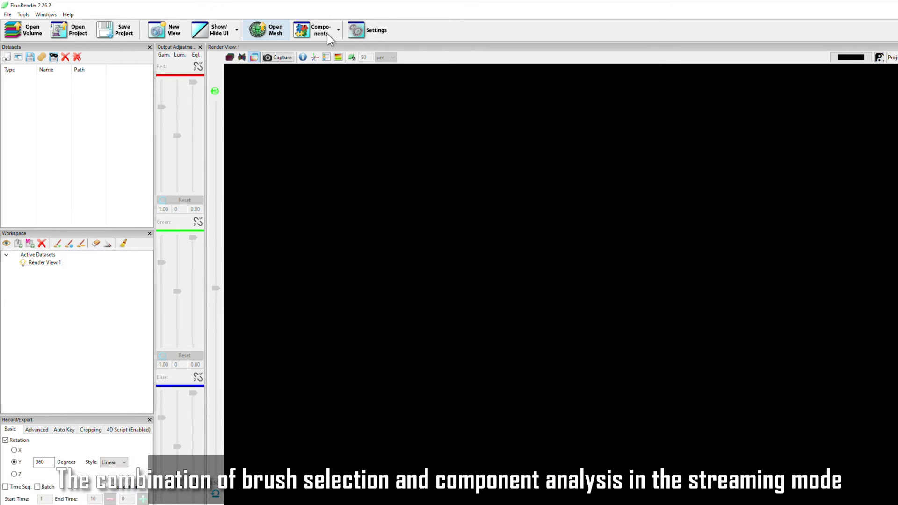
Lower the brick size for large data streaming to 64 vx in the performance settings.
{"action": "left_click", "coordinate": [366, 29]}
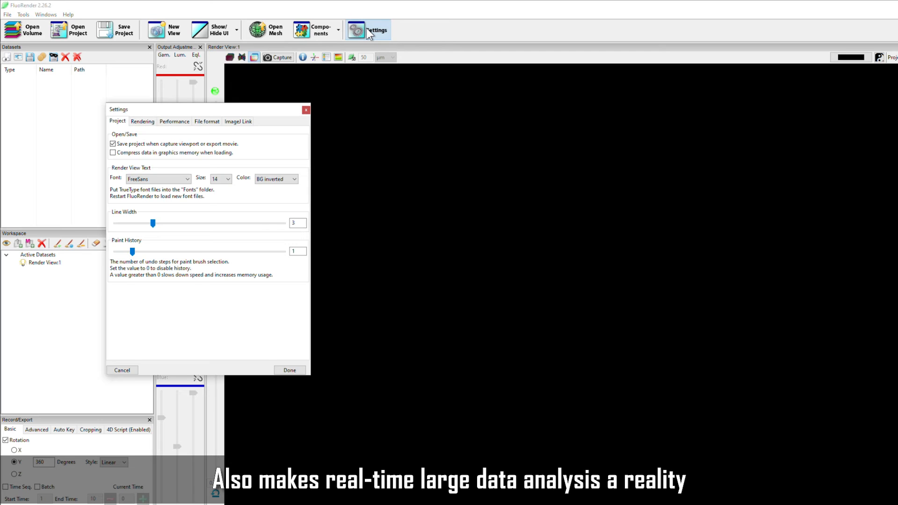
{"action": "left_click", "coordinate": [175, 121]}
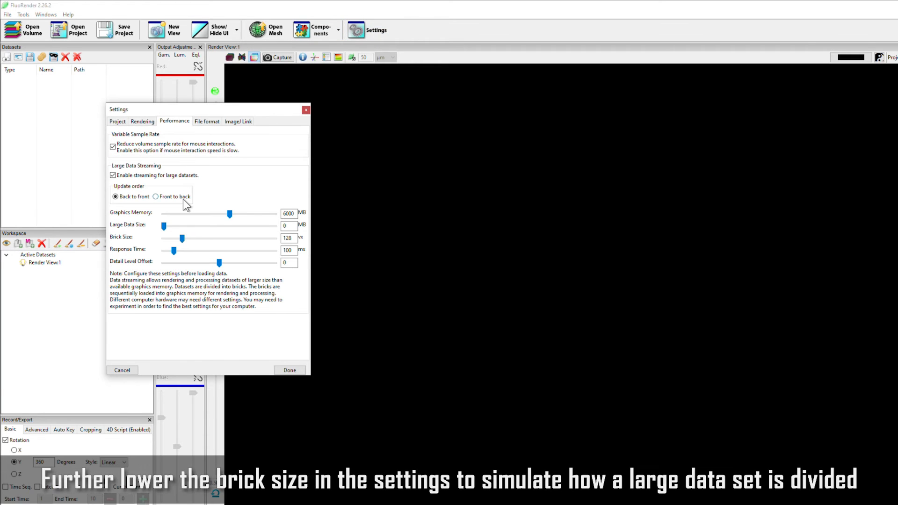
{"action": "left_click", "coordinate": [167, 240]}
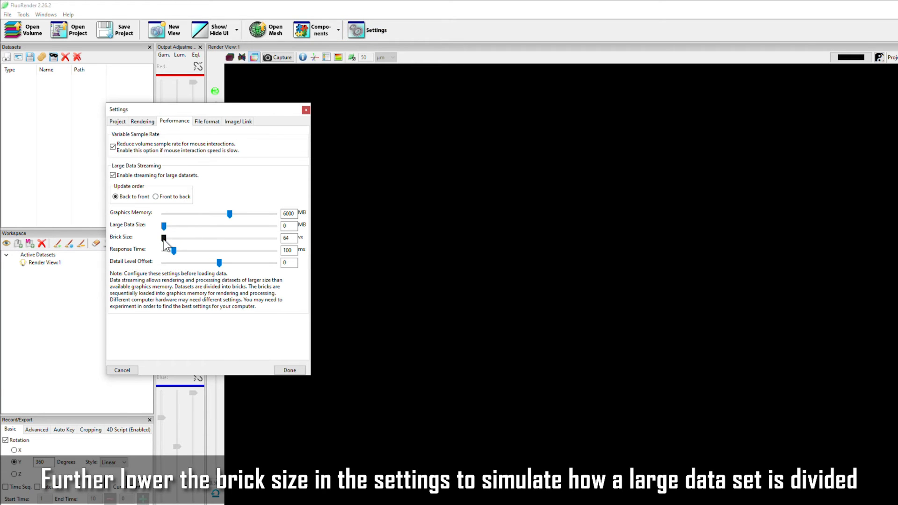
{"action": "left_click", "coordinate": [290, 370]}
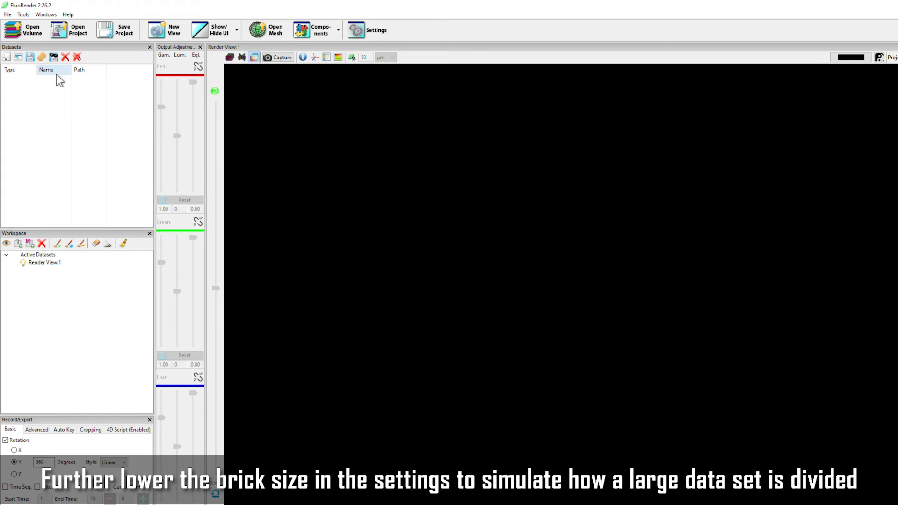
Load the dots.tif volume from the Seg_test folder with the smaller brick size in effect.
{"action": "left_click", "coordinate": [22, 33]}
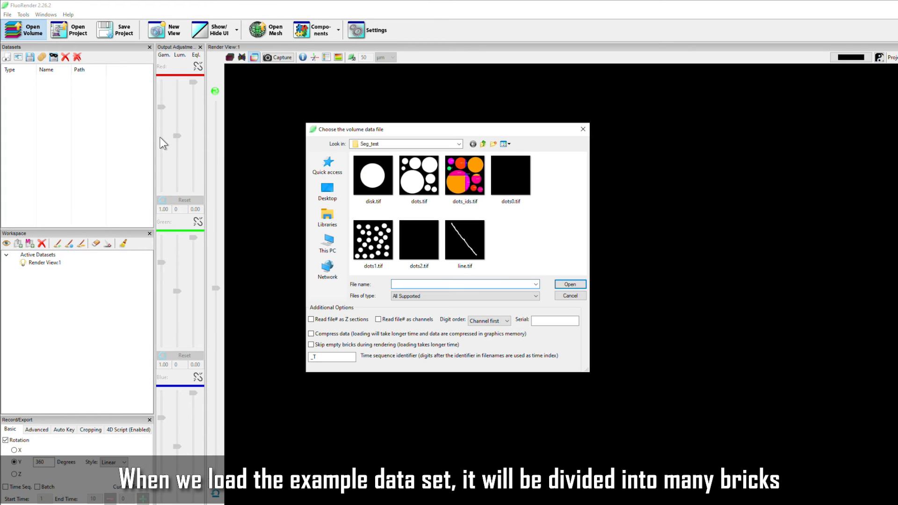
{"action": "left_click", "coordinate": [421, 183]}
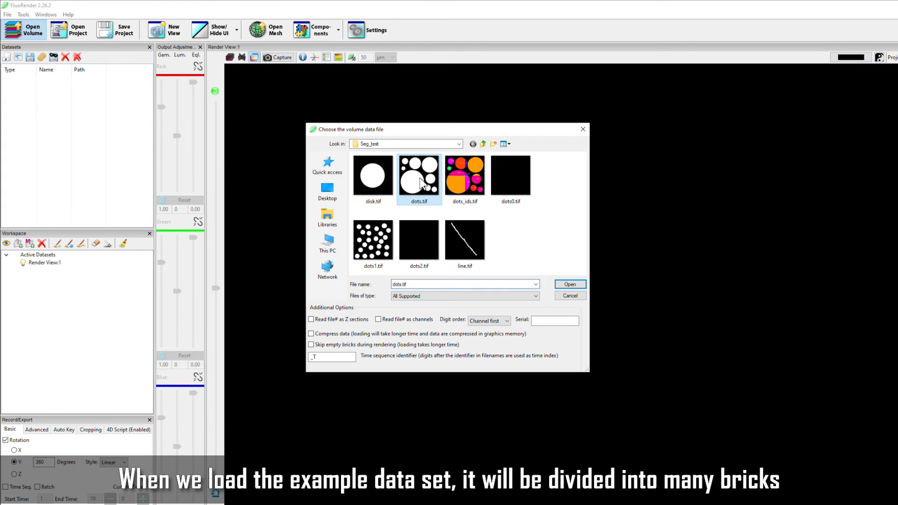
{"action": "left_click", "coordinate": [571, 285]}
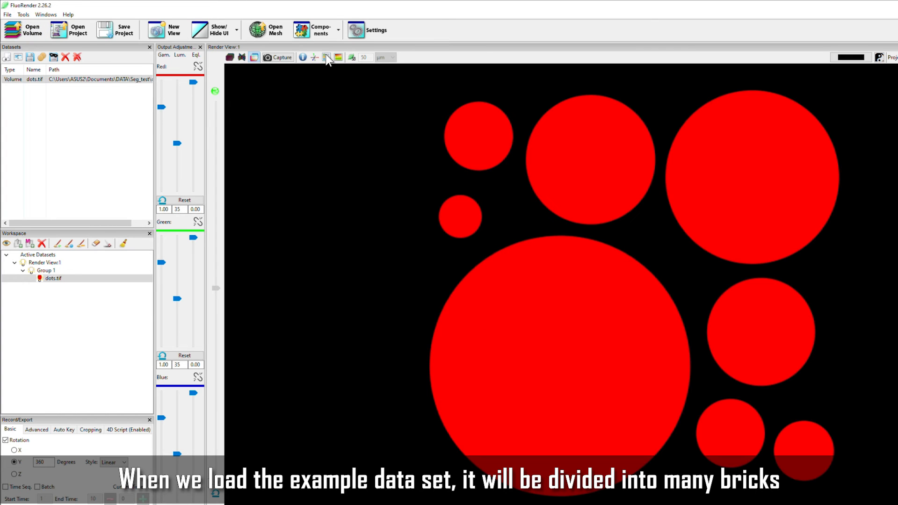
Open the Component Analyzer and generate components for dots.tif with 35 iterations.
{"action": "left_click", "coordinate": [314, 34]}
{"action": "double_click", "coordinate": [274, 125]}
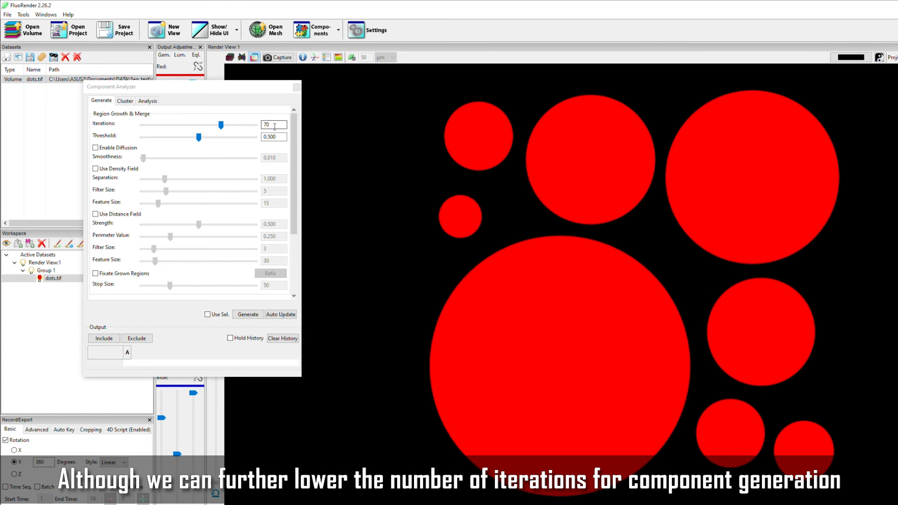
{"action": "type", "text": "35"}
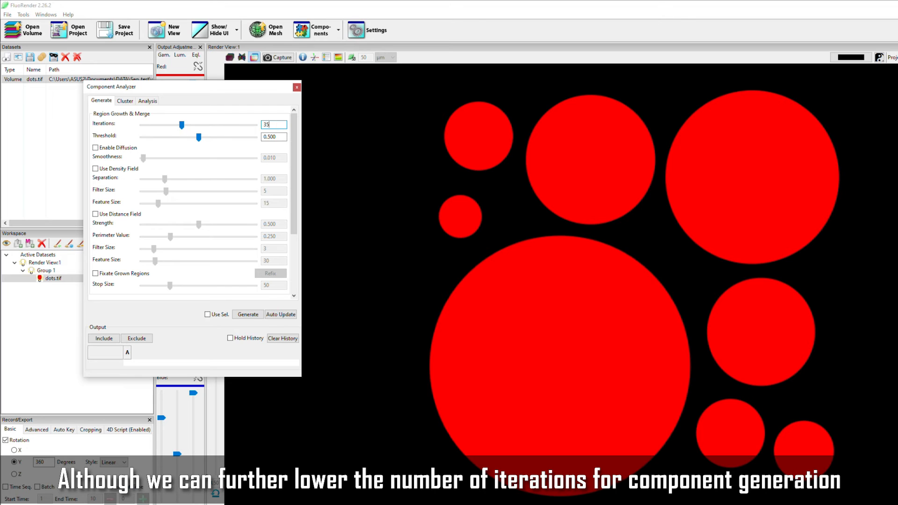
{"action": "left_click", "coordinate": [252, 315]}
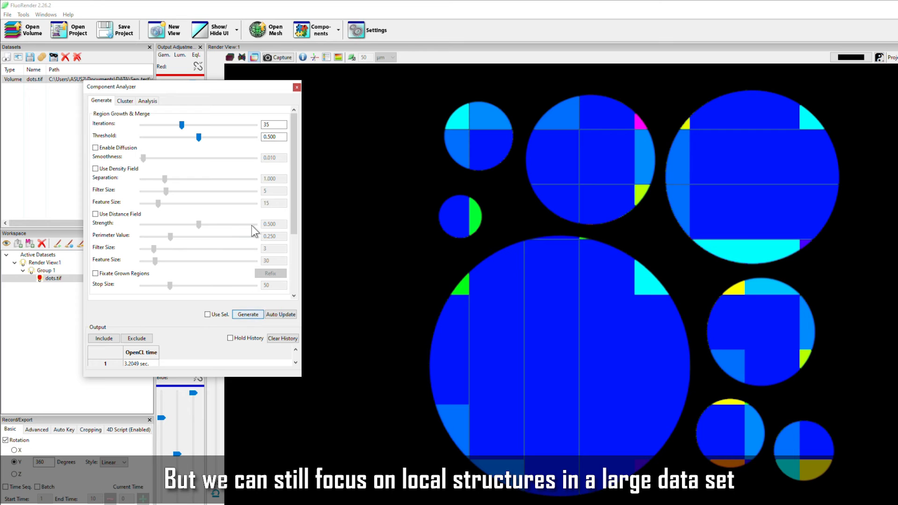
Open the Paint Brush tool, reset all highlighted structures and brush-select the smallest disk at the left of the volume.
{"action": "left_click", "coordinate": [338, 31]}
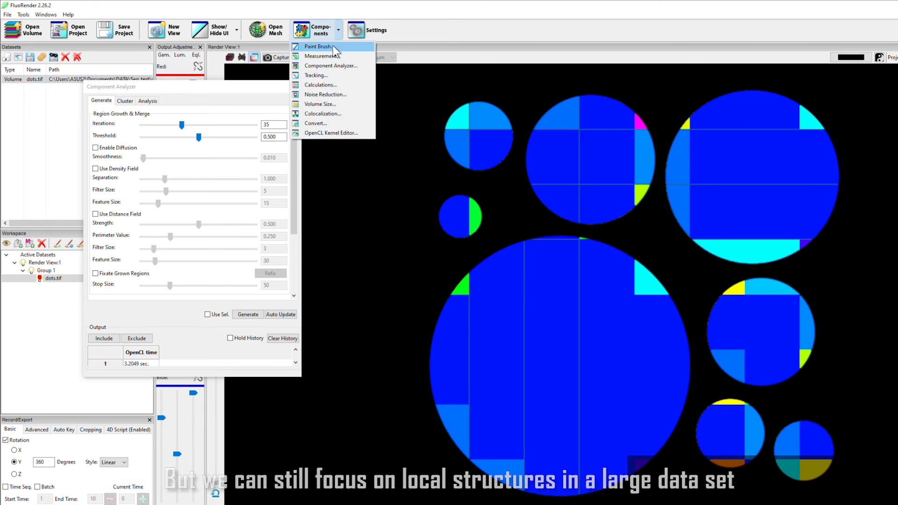
{"action": "left_click", "coordinate": [330, 47]}
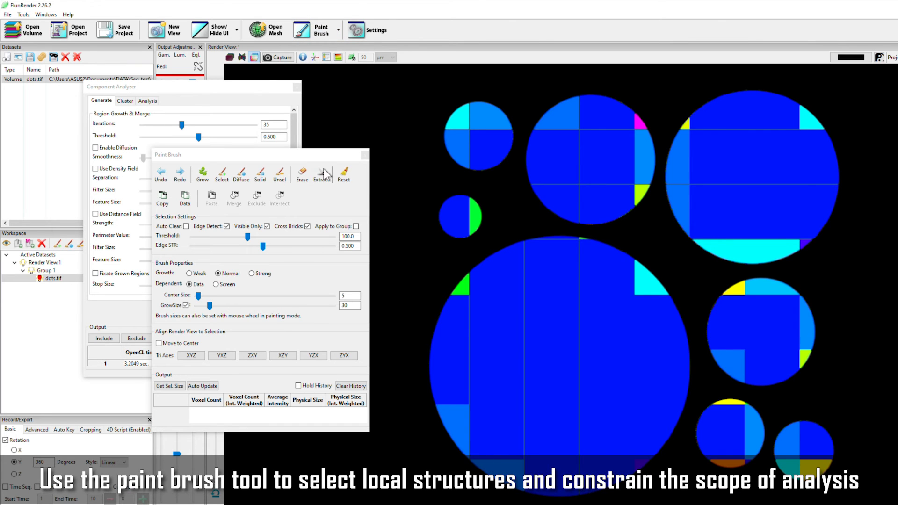
{"action": "left_click", "coordinate": [344, 175]}
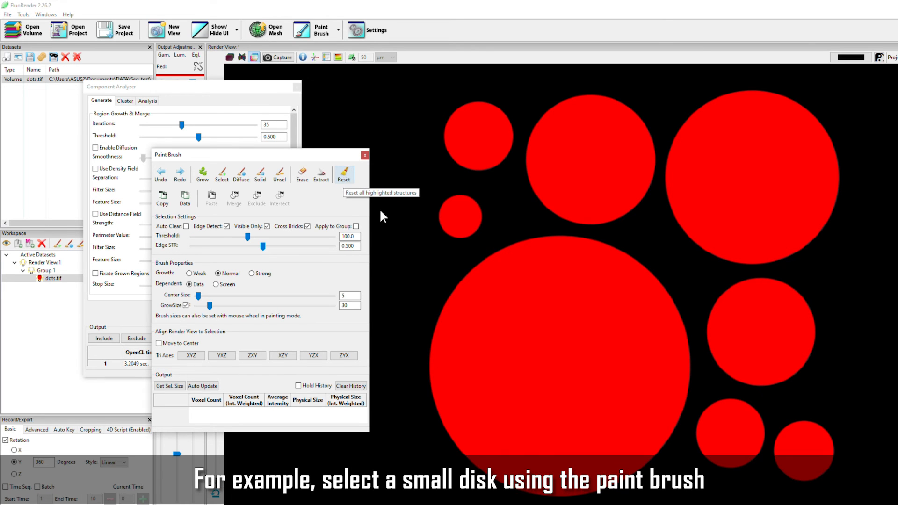
{"action": "key", "text": "shift"}
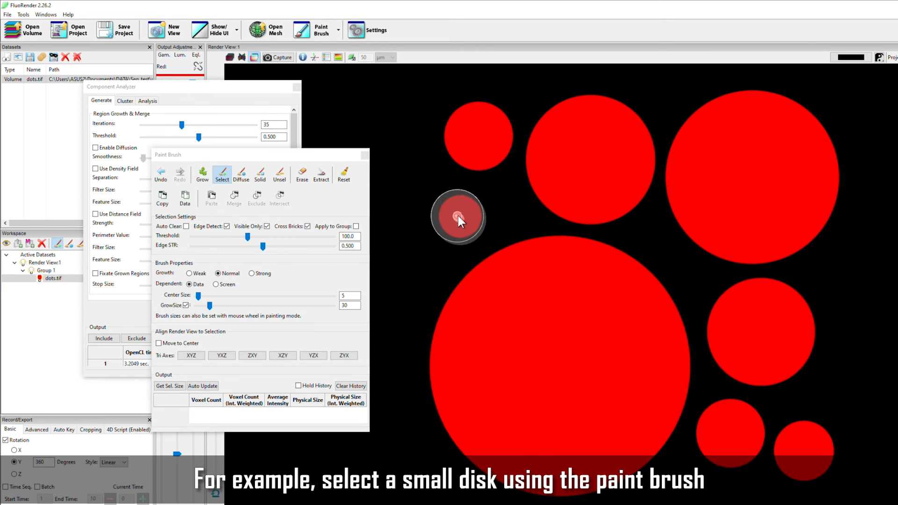
{"action": "left_click", "coordinate": [457, 217], "text": "shift"}
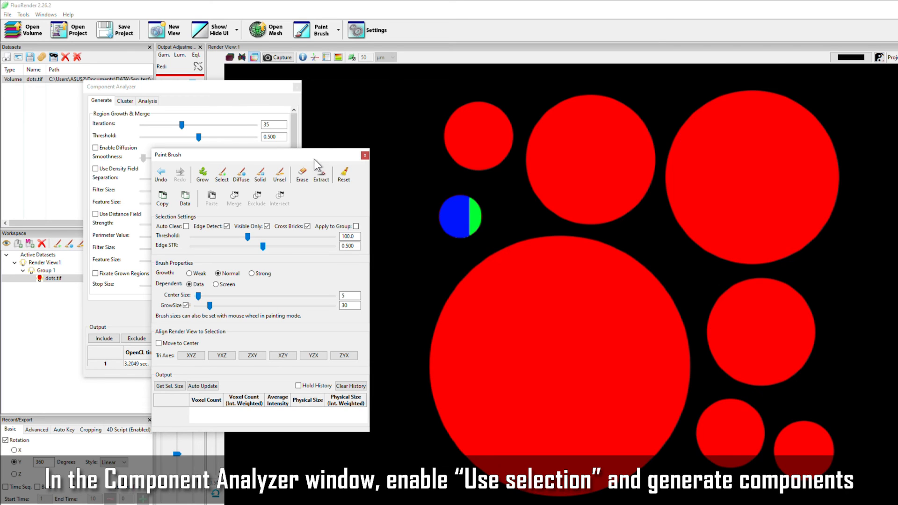
Generate components using only the selection, and turn on auto update while setting the iterations to 34.
{"action": "left_click", "coordinate": [210, 89]}
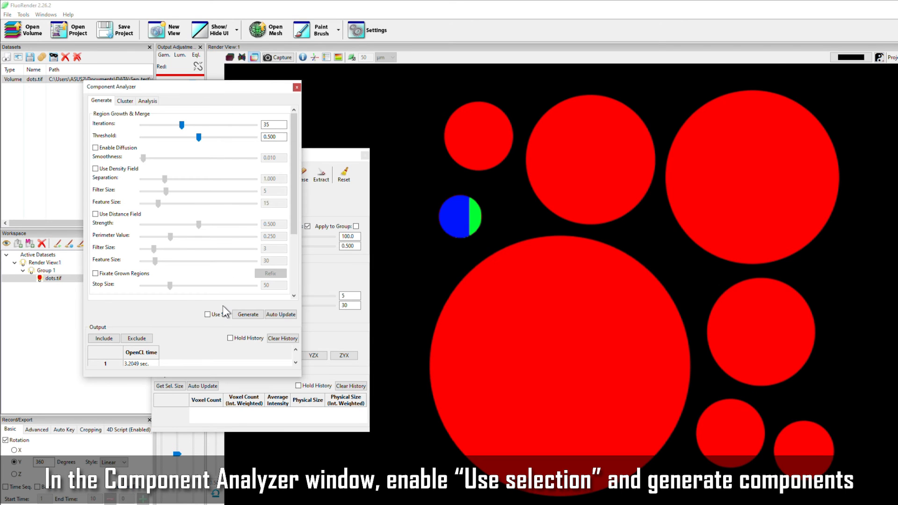
{"action": "left_click", "coordinate": [249, 315]}
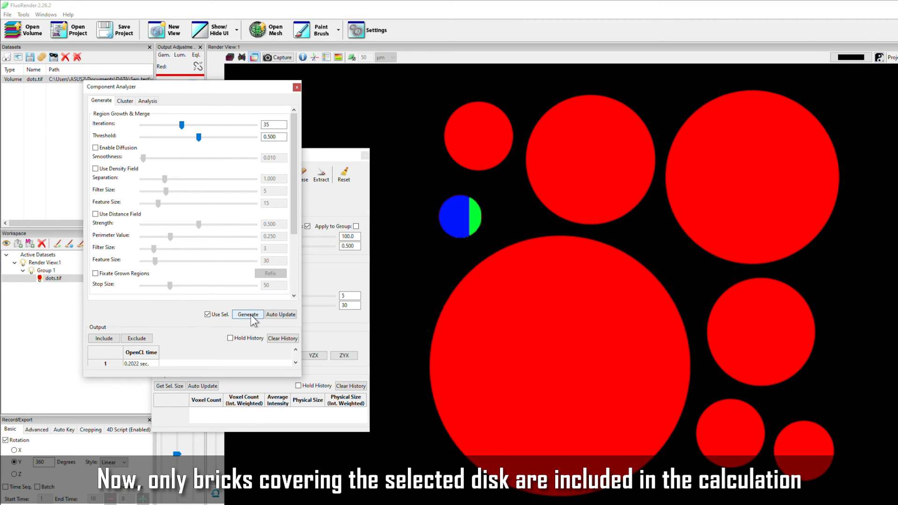
{"action": "left_click", "coordinate": [281, 315]}
{"action": "mouse_move", "coordinate": [183, 124]}
{"action": "left_mouse_down"}
{"action": "mouse_move", "coordinate": [152, 128]}
{"action": "mouse_move", "coordinate": [182, 127]}
{"action": "left_mouse_up"}
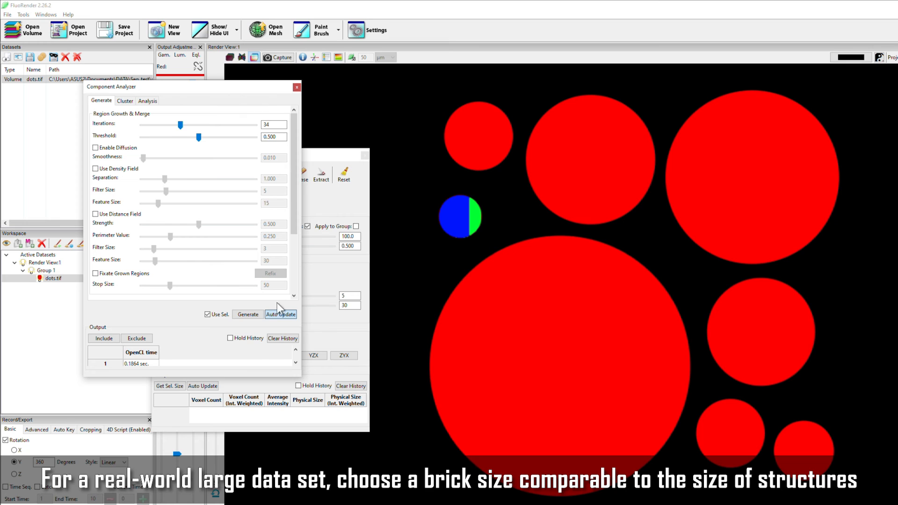
Reset the highlighted structures and brush-select two small disks, the smallest one at the left and the lower-right one.
{"action": "left_click", "coordinate": [327, 154]}
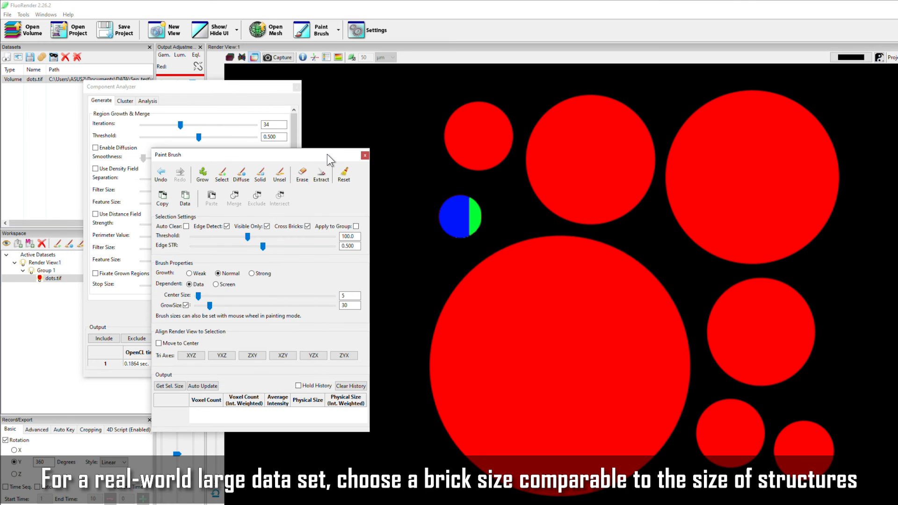
{"action": "left_click", "coordinate": [345, 176]}
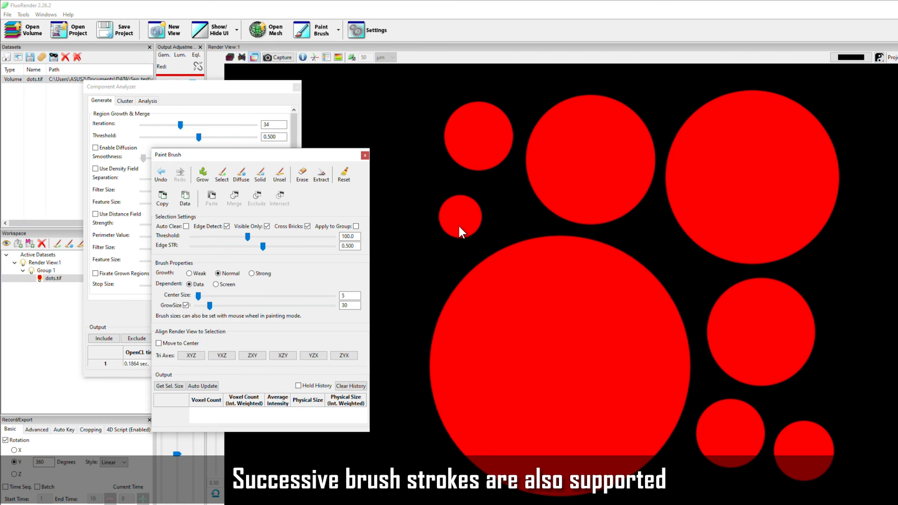
{"action": "key", "text": "shift"}
{"action": "left_click_drag", "start_coordinate": [456, 215], "coordinate": [459, 215], "text": "shift"}
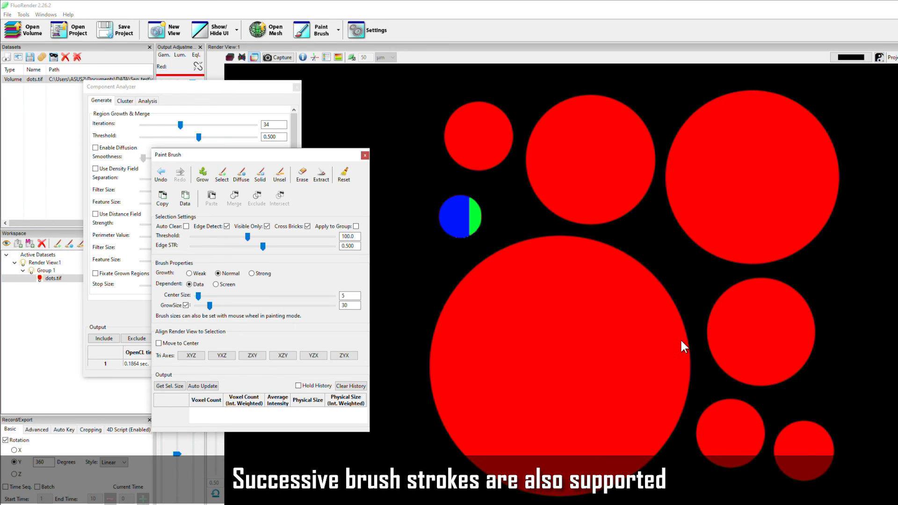
{"action": "left_click", "coordinate": [805, 448], "text": "shift"}
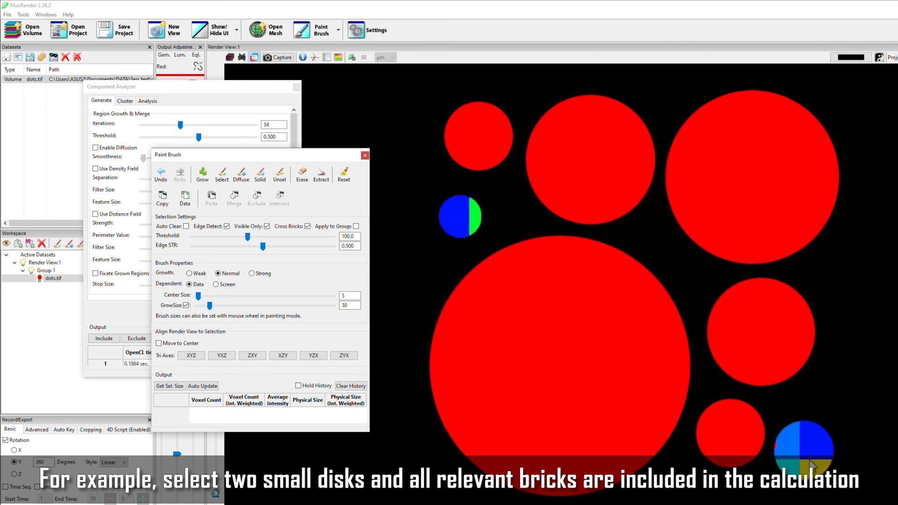
{"action": "key", "text": "Escape"}
Regenerate and analyze components for the two selected disks only, and highlight each of them from the output list.
{"action": "left_click", "coordinate": [194, 89]}
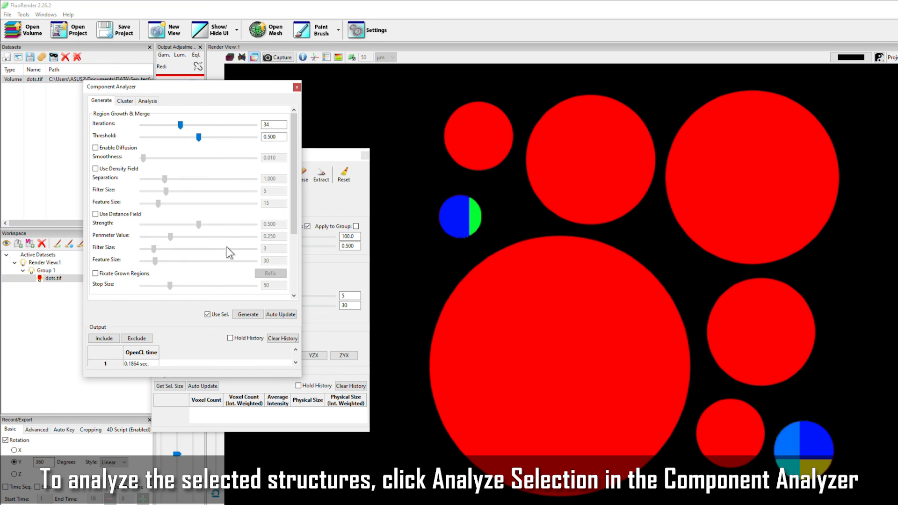
{"action": "left_click", "coordinate": [241, 316]}
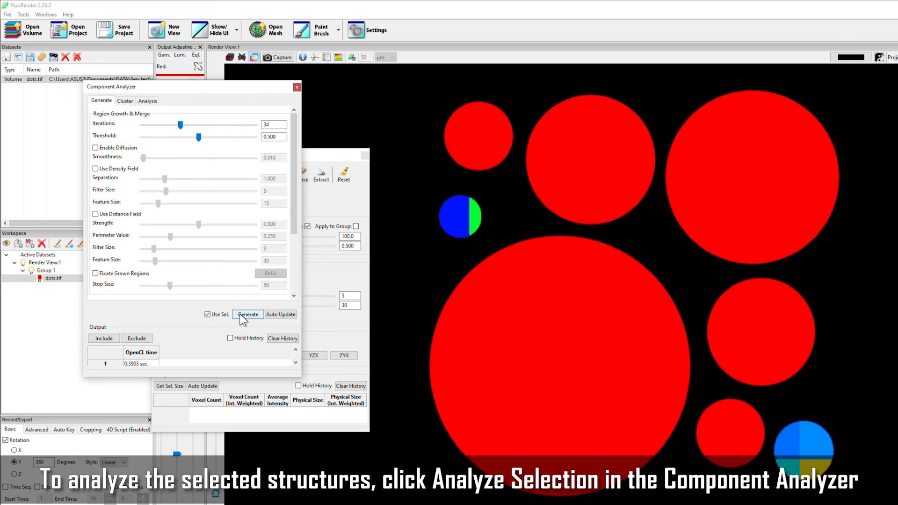
{"action": "left_click", "coordinate": [148, 101]}
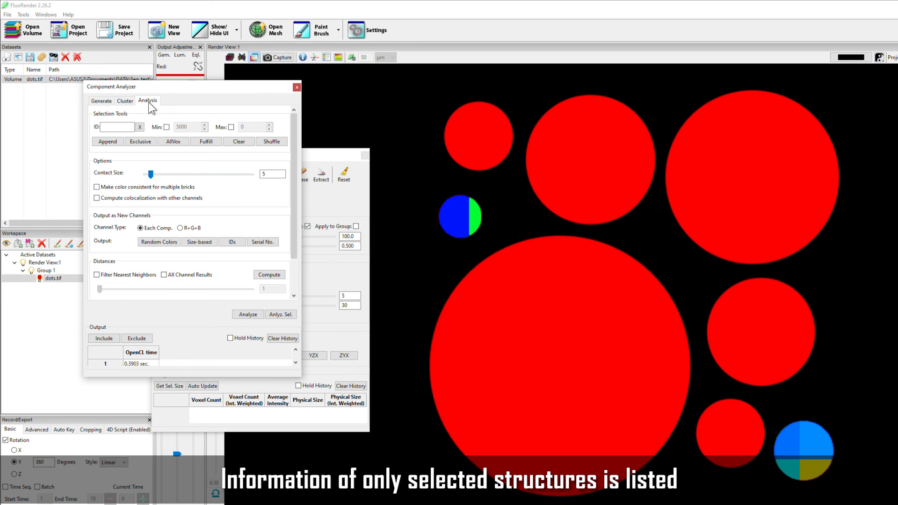
{"action": "left_click", "coordinate": [283, 315]}
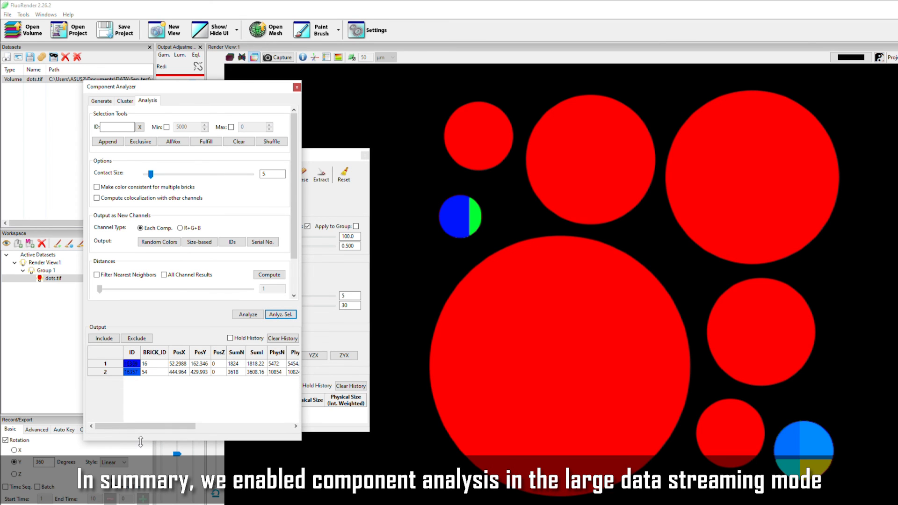
{"action": "left_click", "coordinate": [106, 364]}
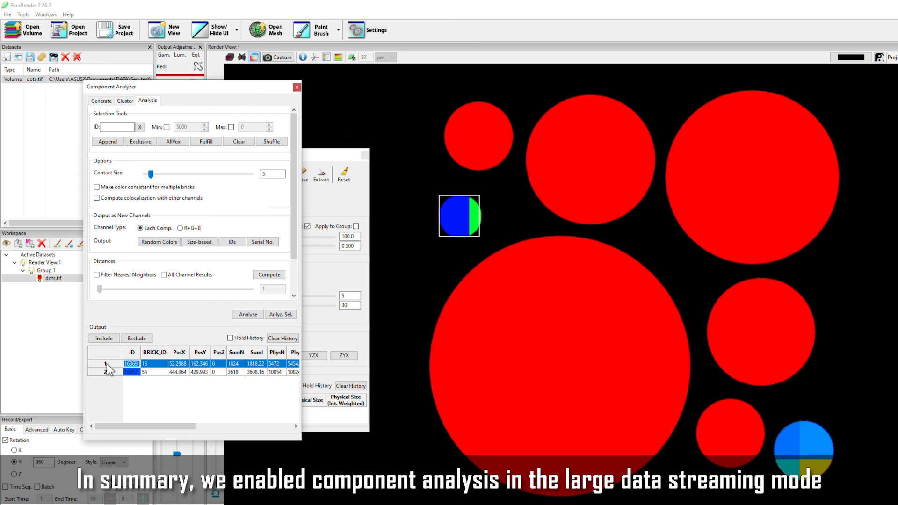
{"action": "left_click", "coordinate": [105, 373]}
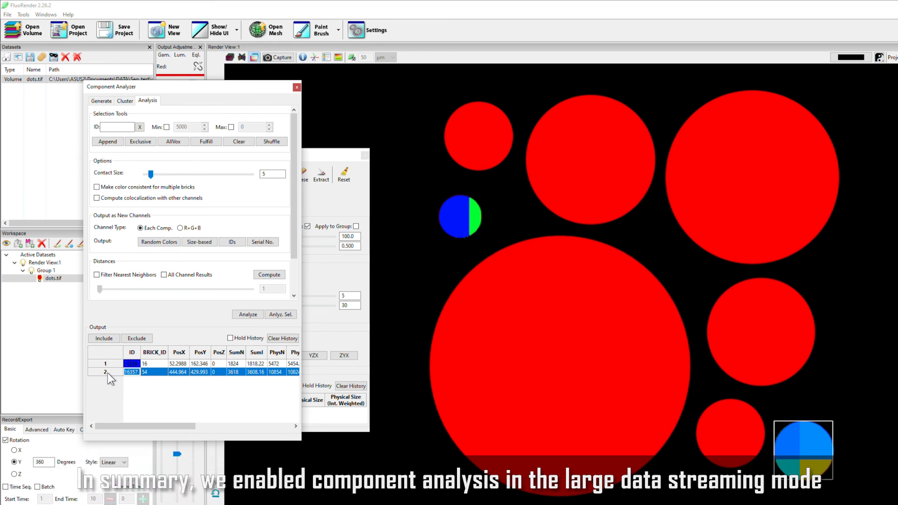